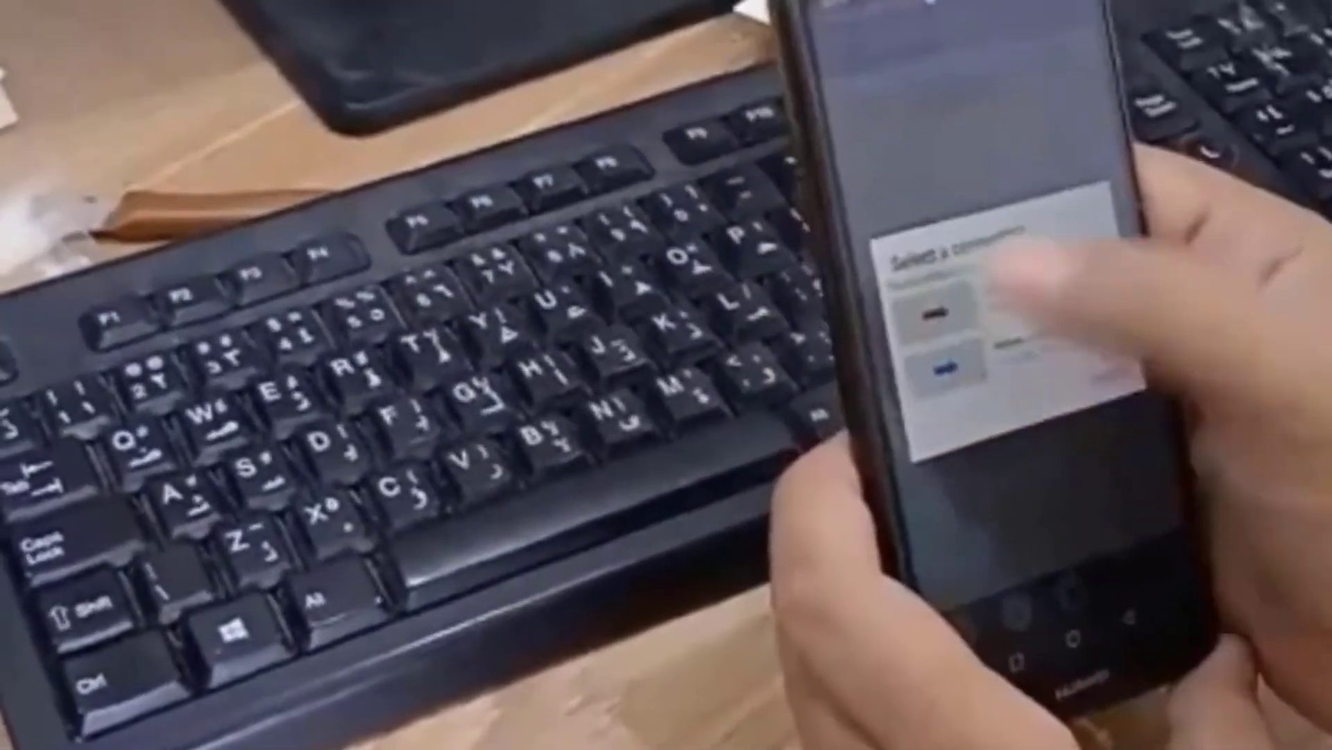
Send the phone's files to the PC over the selected connection and let the copy finish.
click(944, 313)
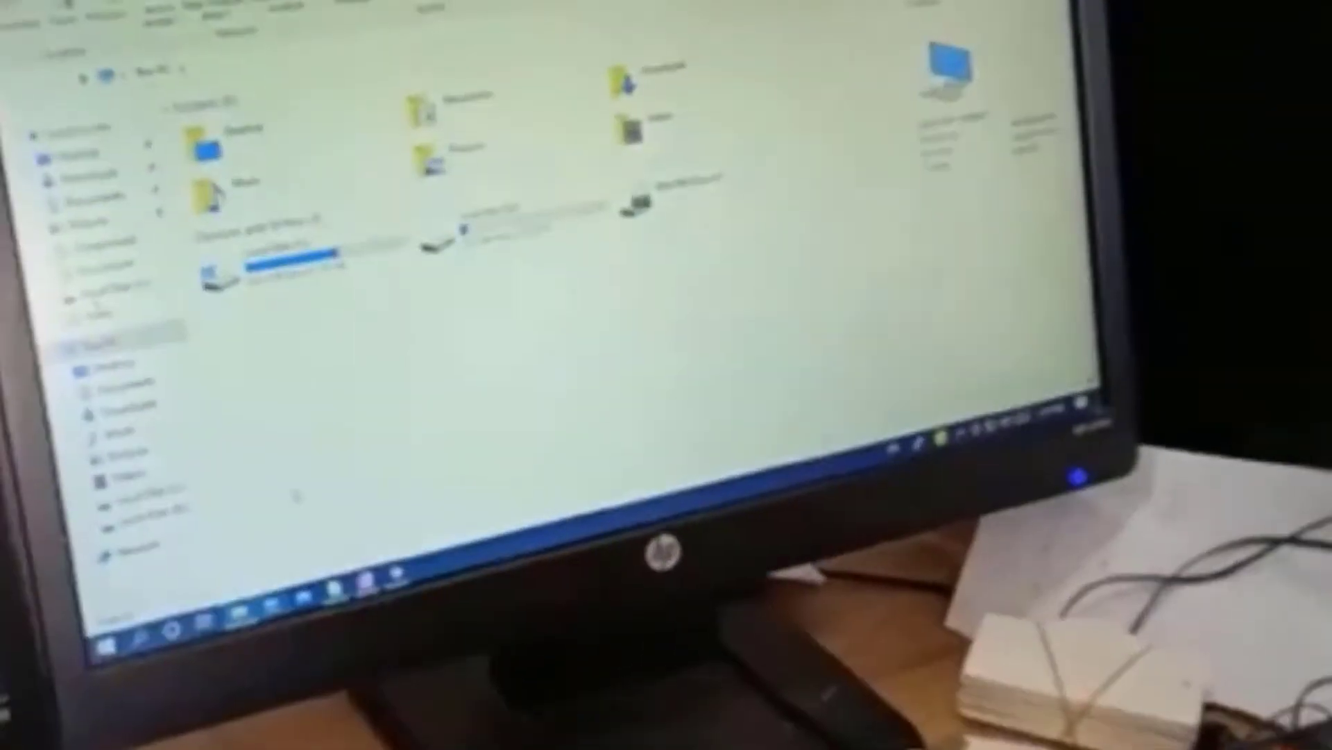
key(Return)
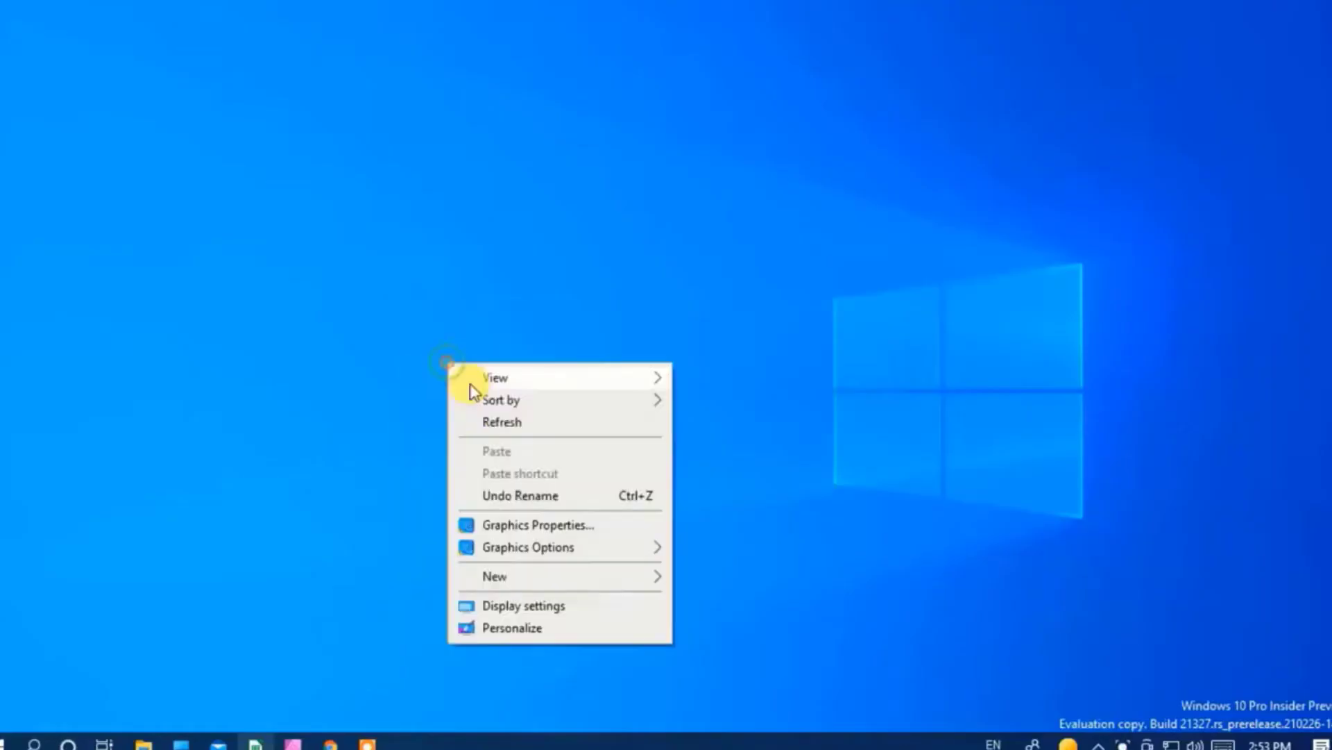
Open Local Disk (C:), confirm TEST contains HUAWEI FLA-LX1, then delete the TEST folder.
click(501, 422)
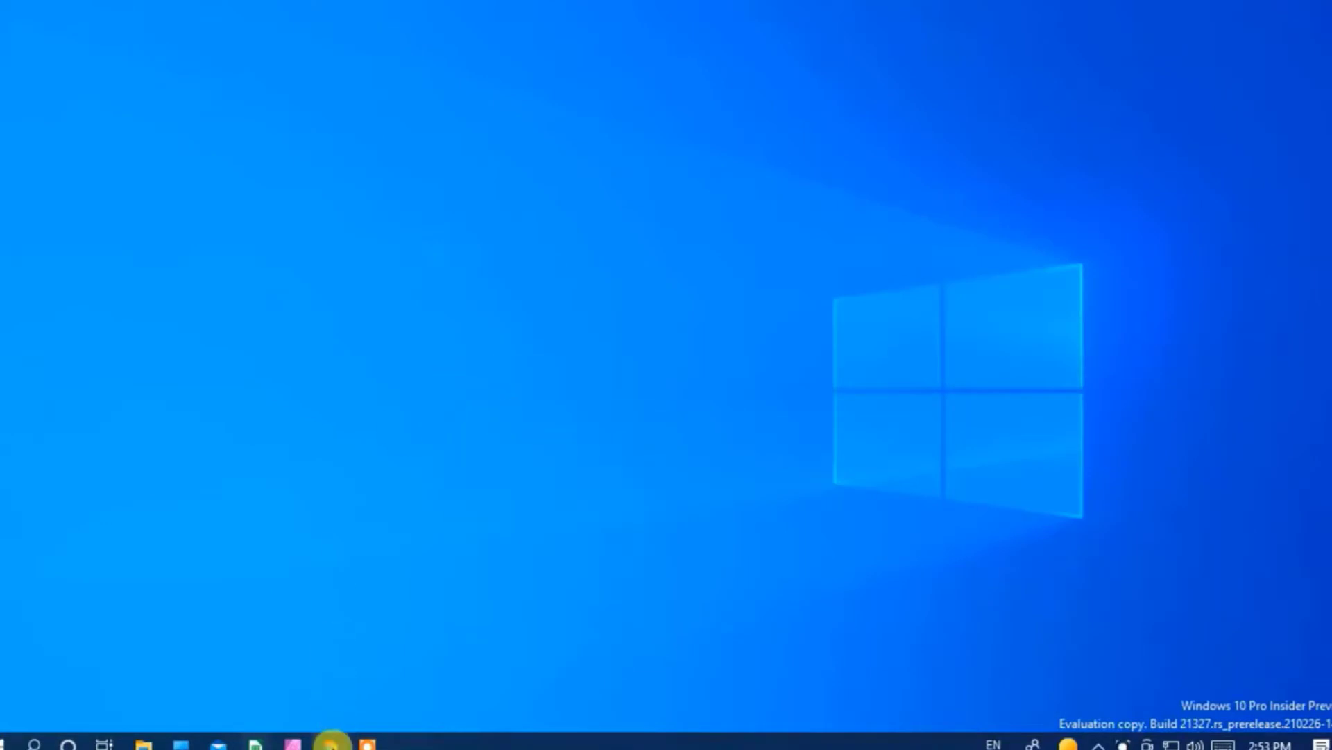
click(178, 742)
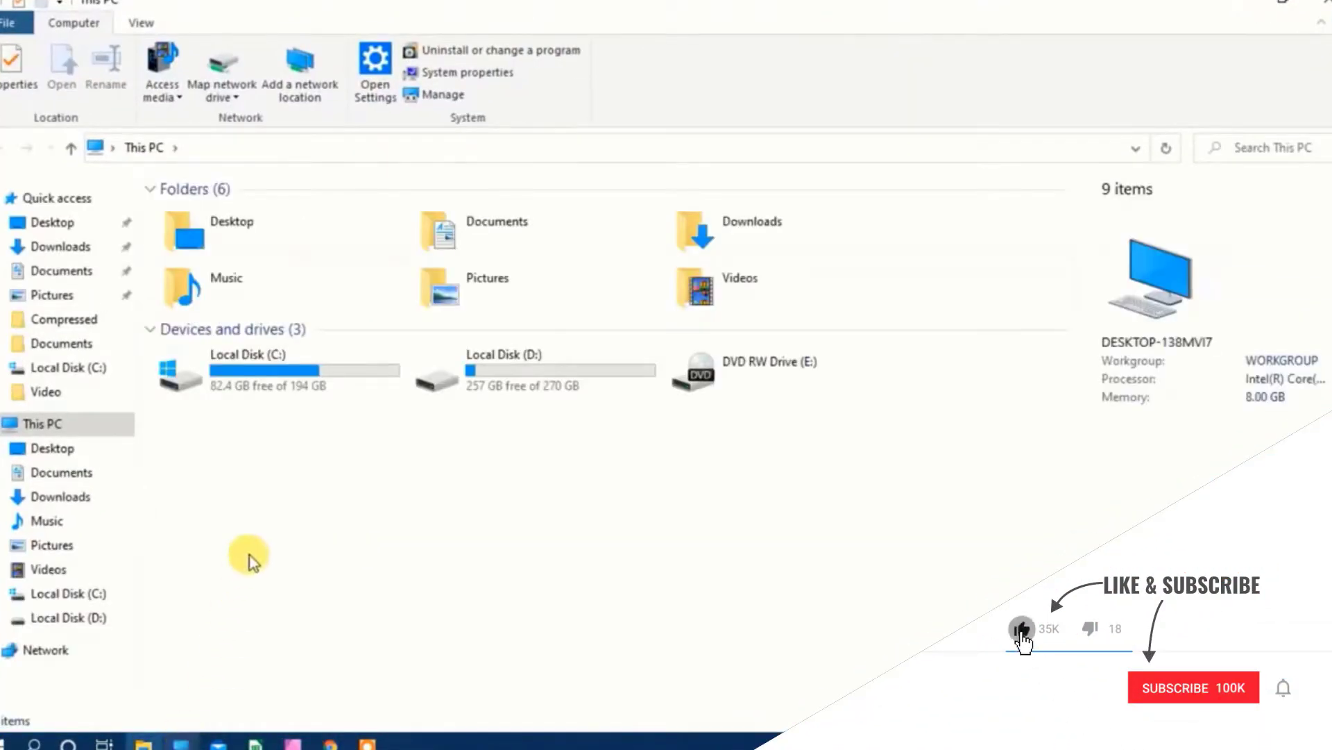
double_click(298, 396)
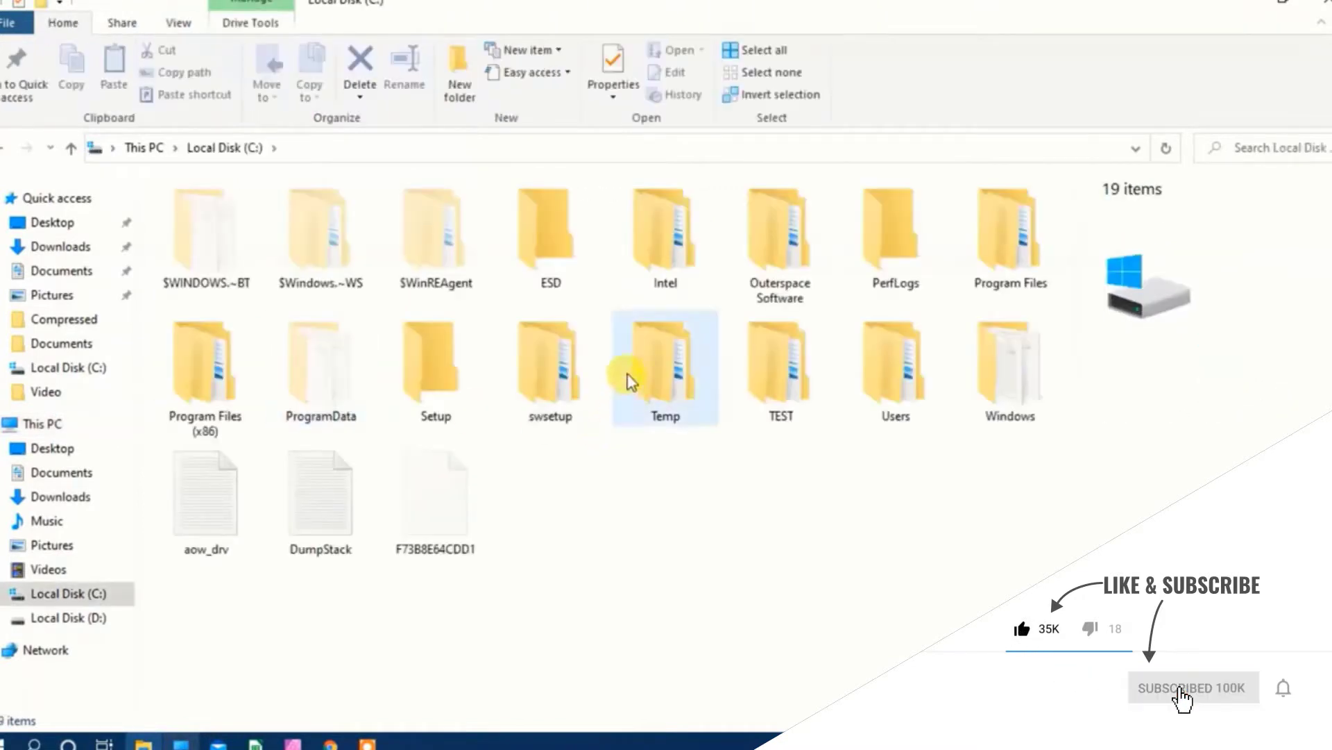
double_click(781, 364)
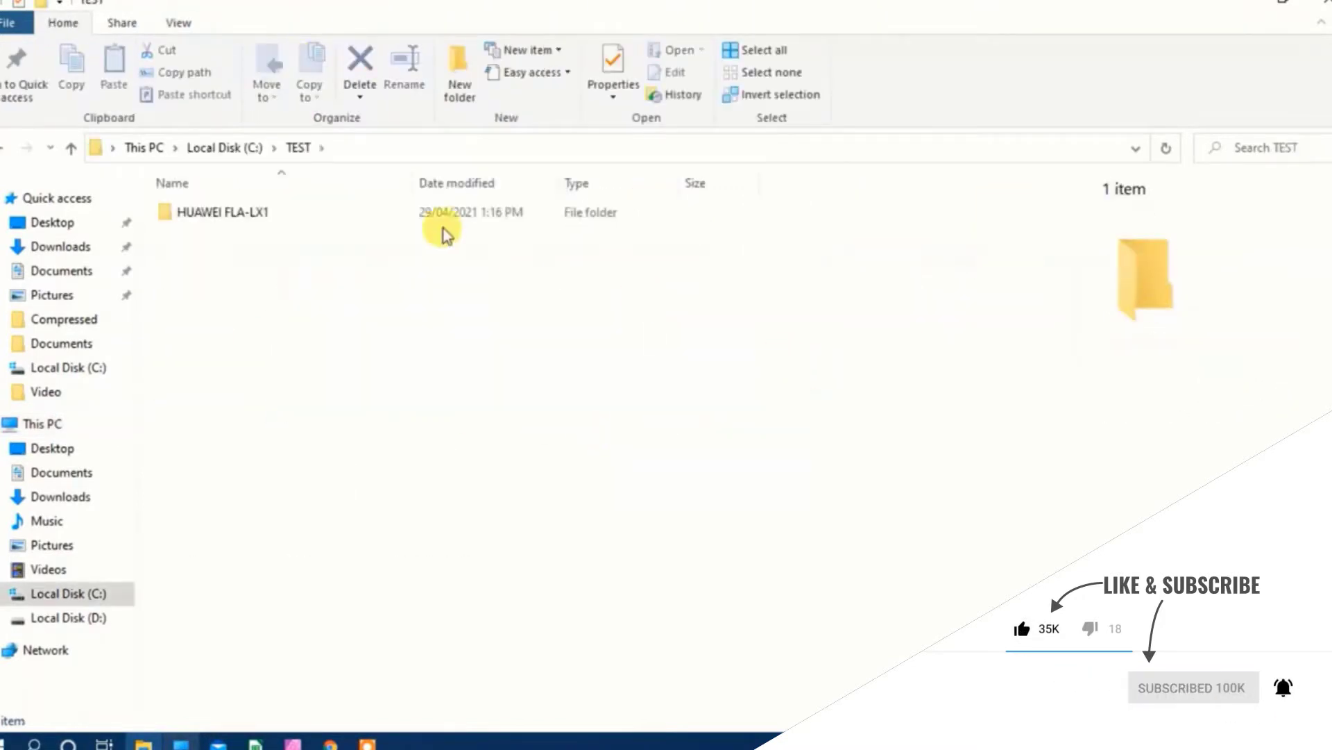
click(18, 152)
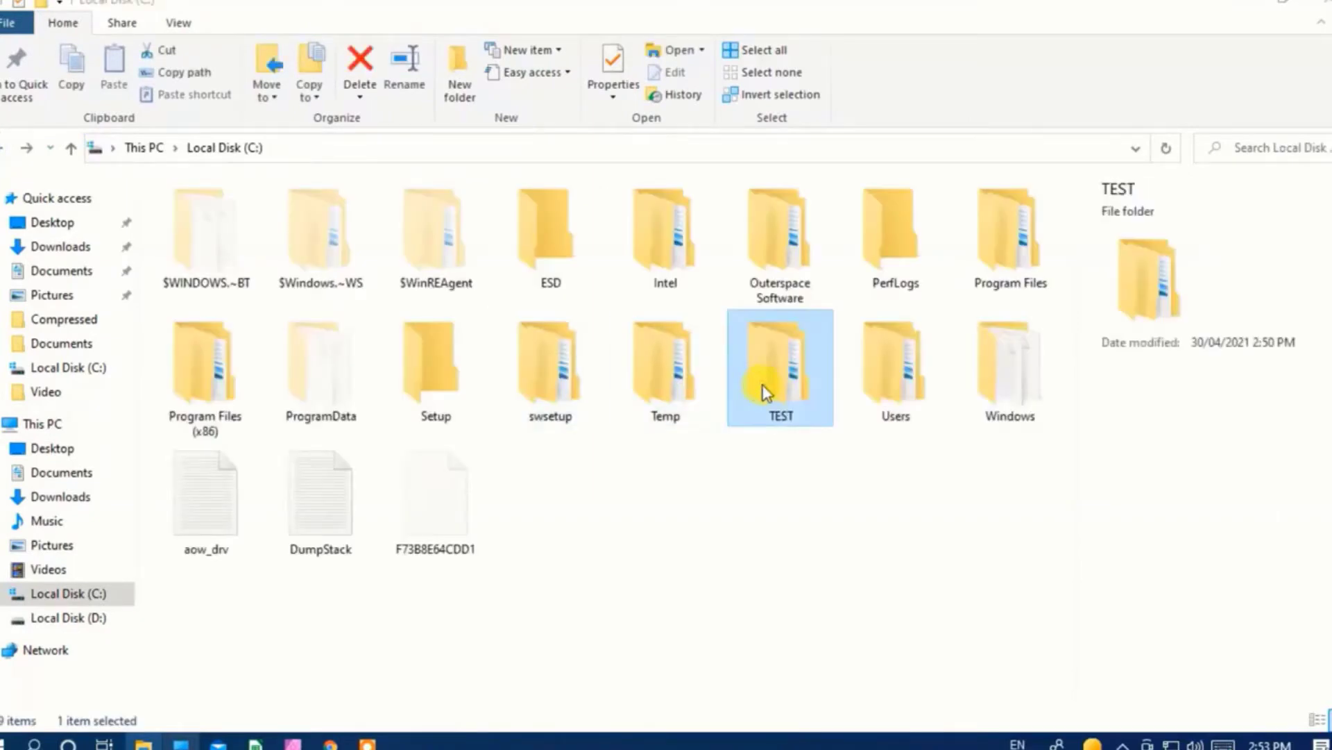
key(Delete)
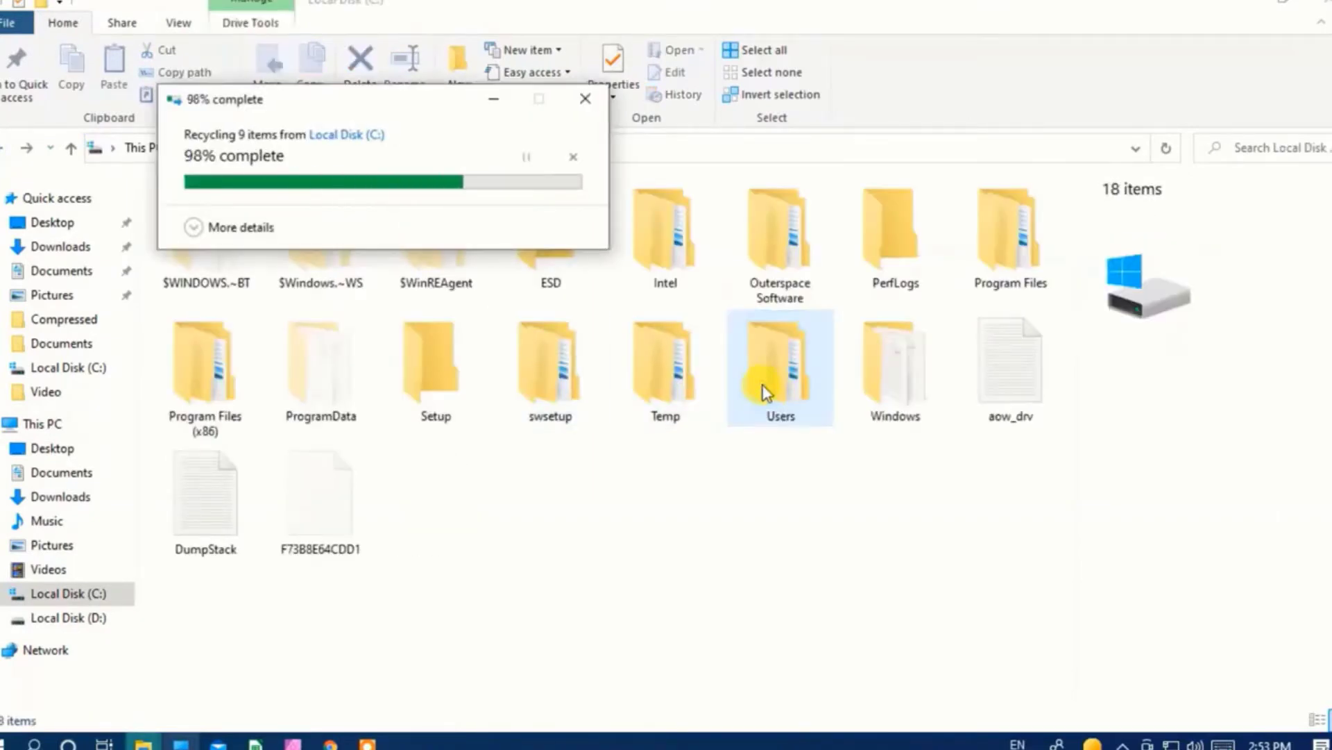
Create a new empty folder on Local Disk (C:) and name it TEST2.
right_click(636, 469)
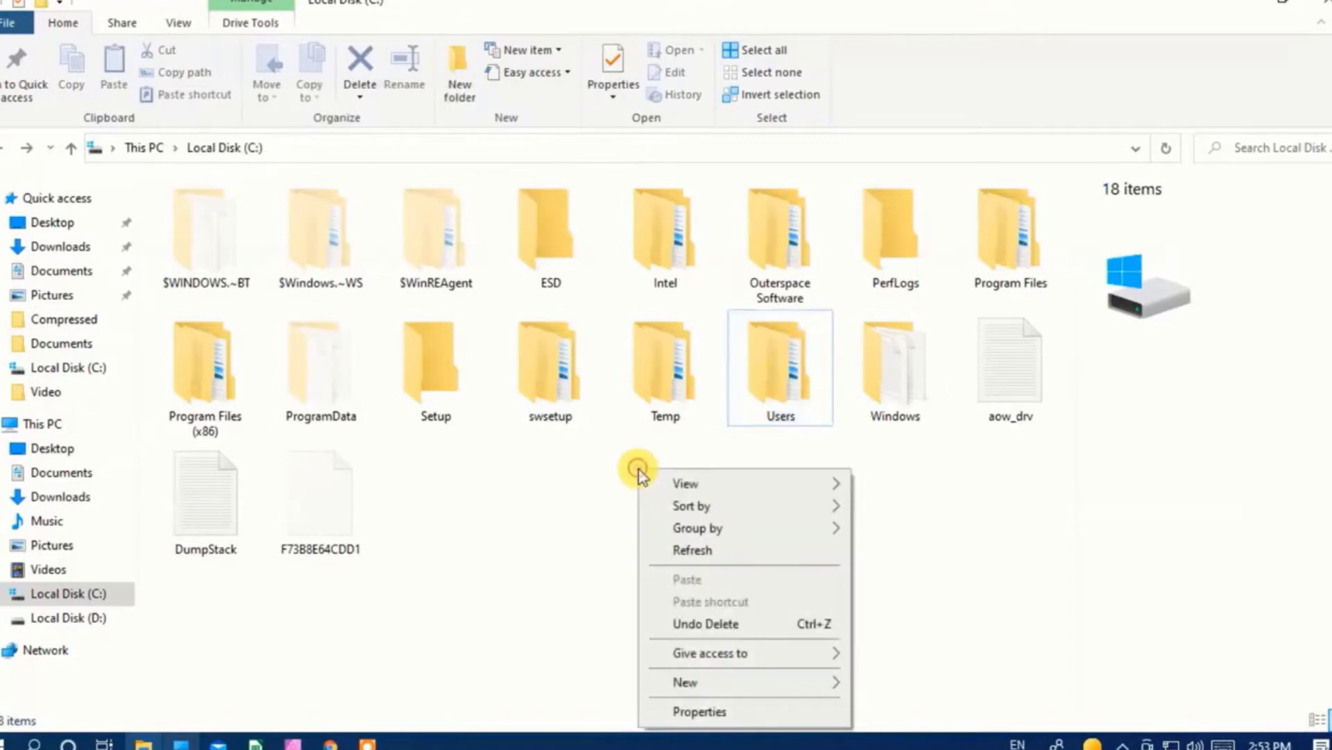
mouse_move(735, 684)
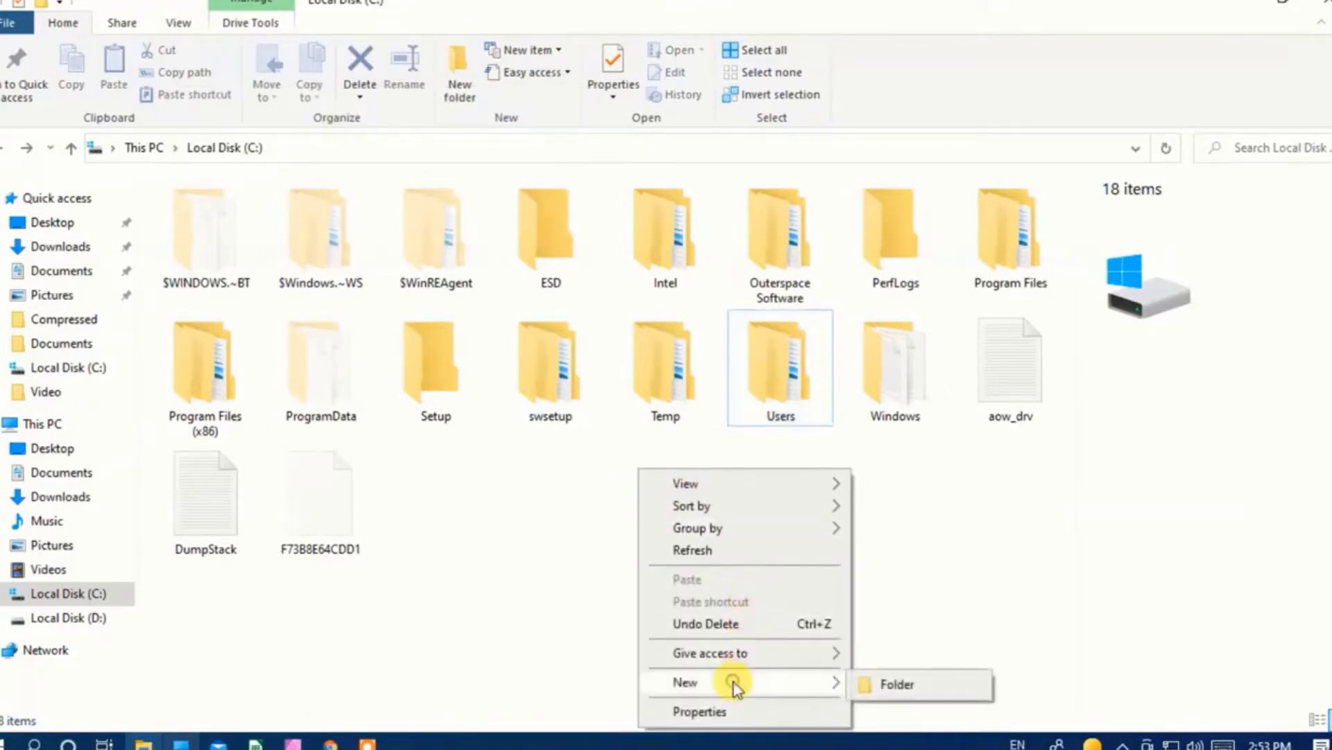
click(864, 682)
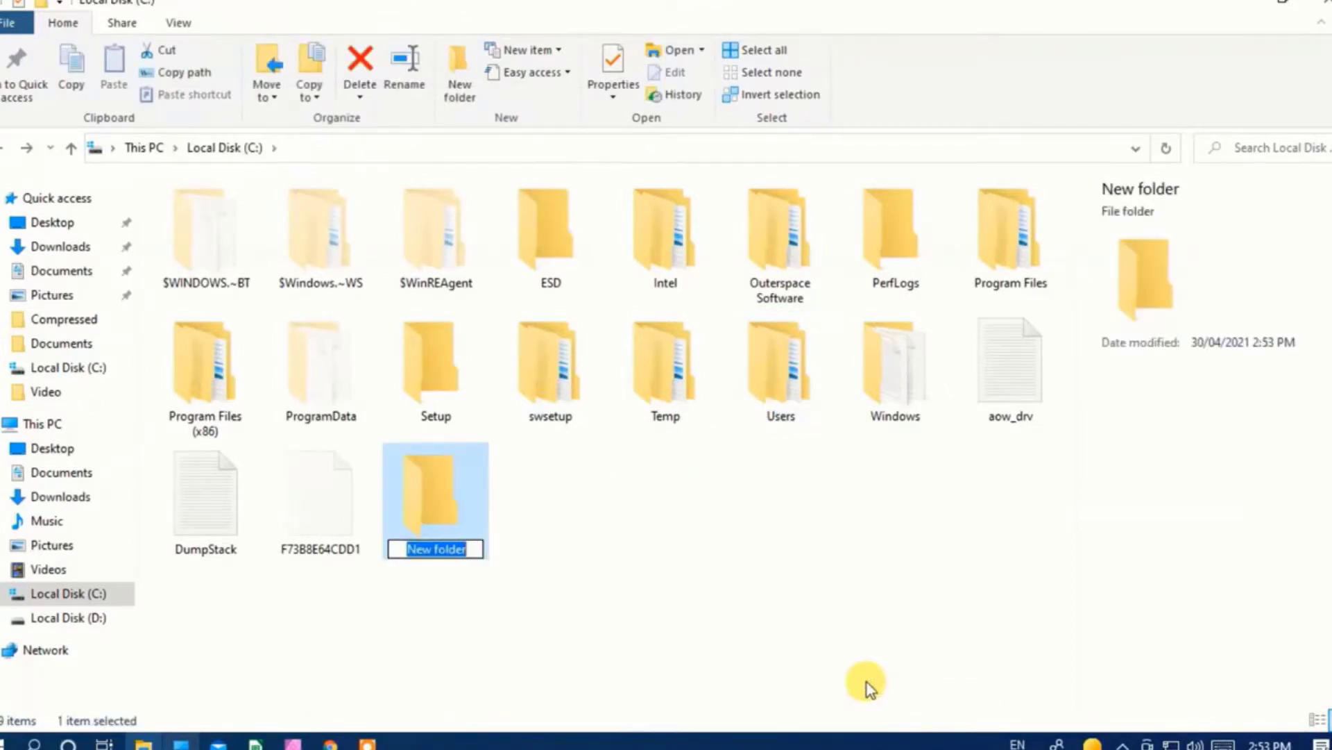
text(TEST)
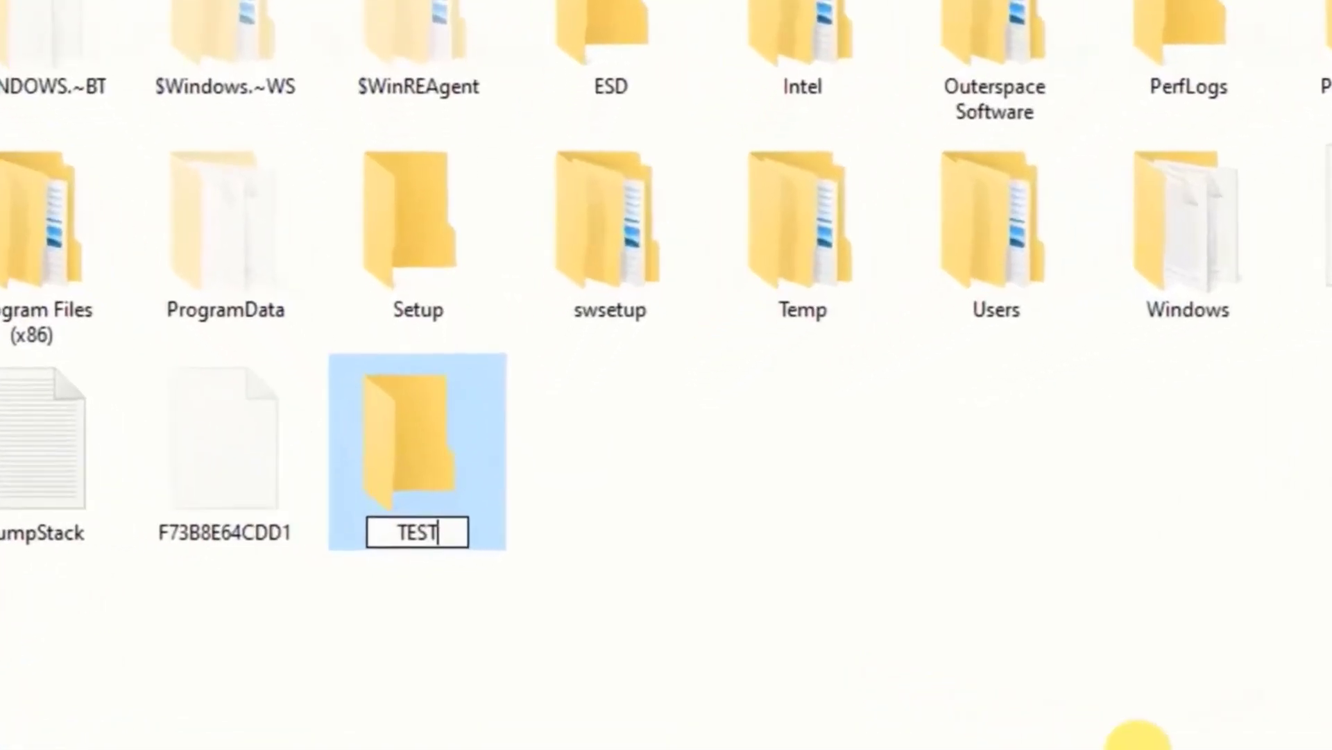
text(2)
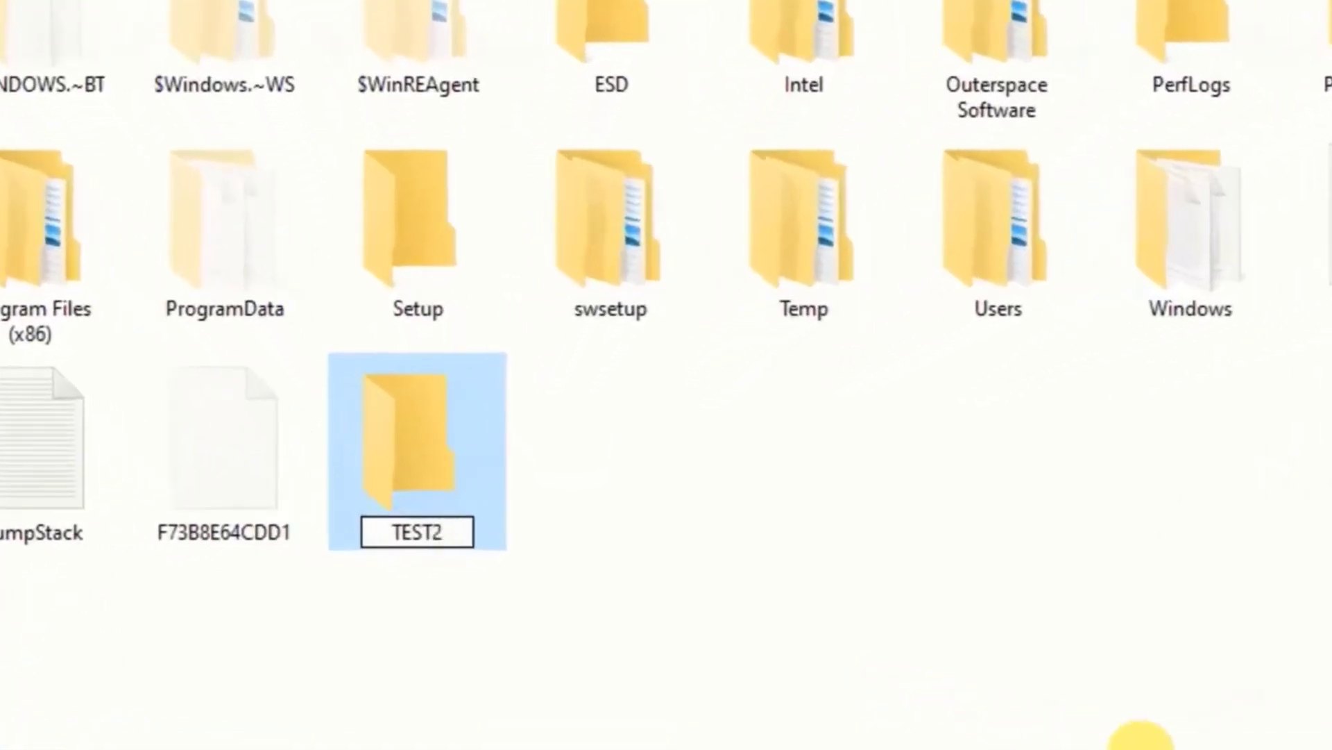
key(Return)
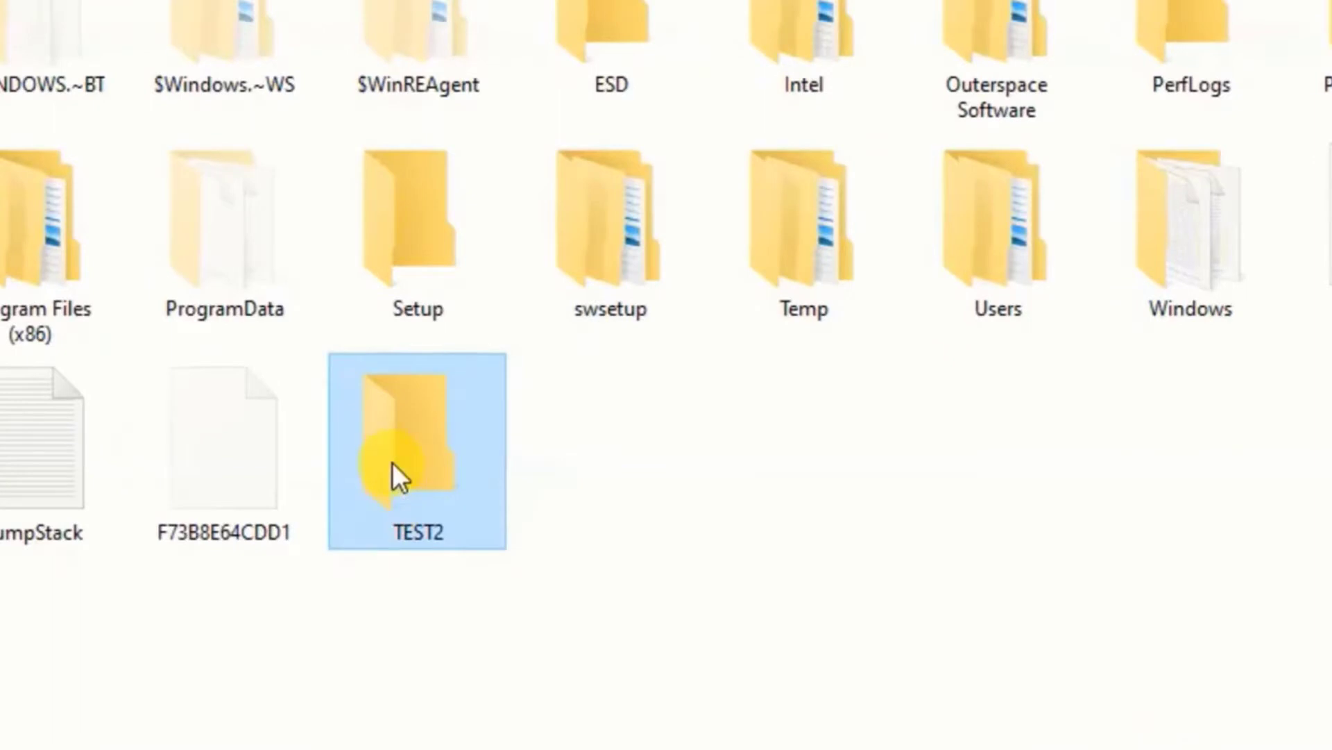
right_click(393, 464)
Share TEST2 on the network from its Properties Sharing tab and close the confirmation.
click(480, 434)
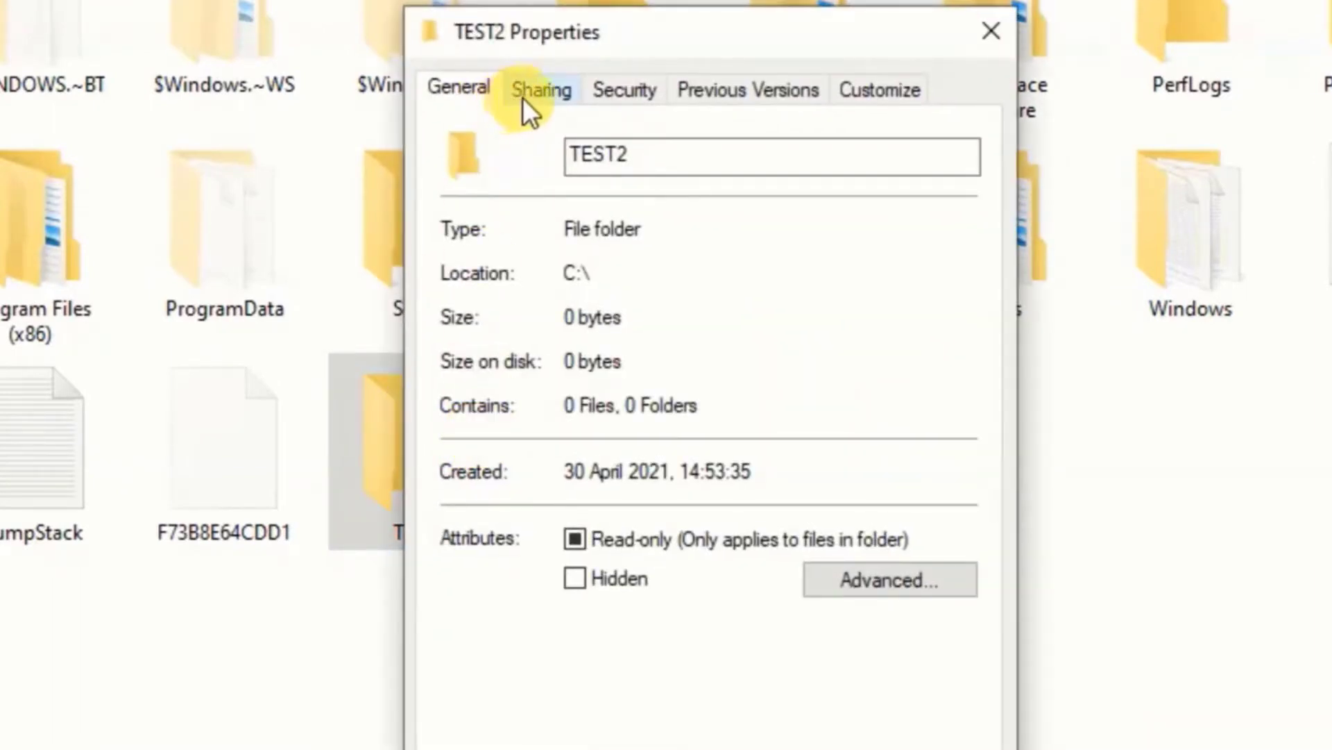
click(529, 97)
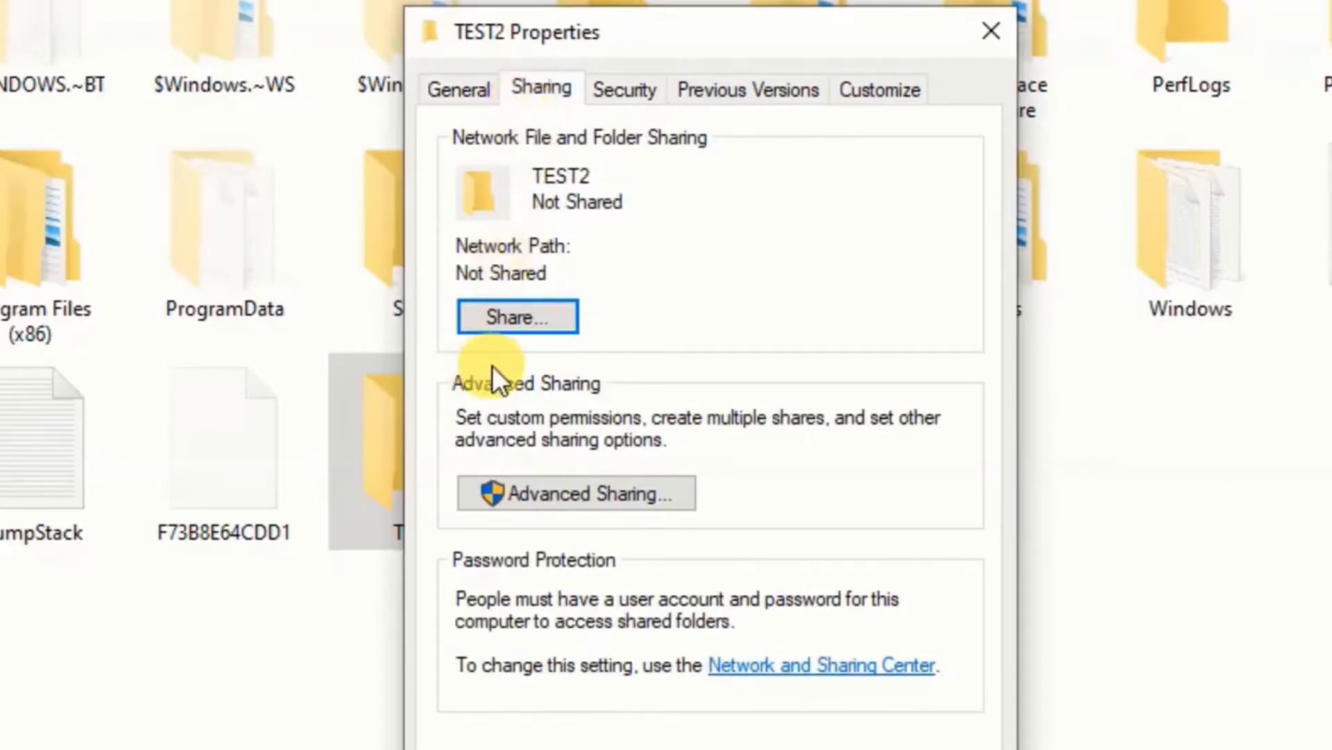
click(511, 316)
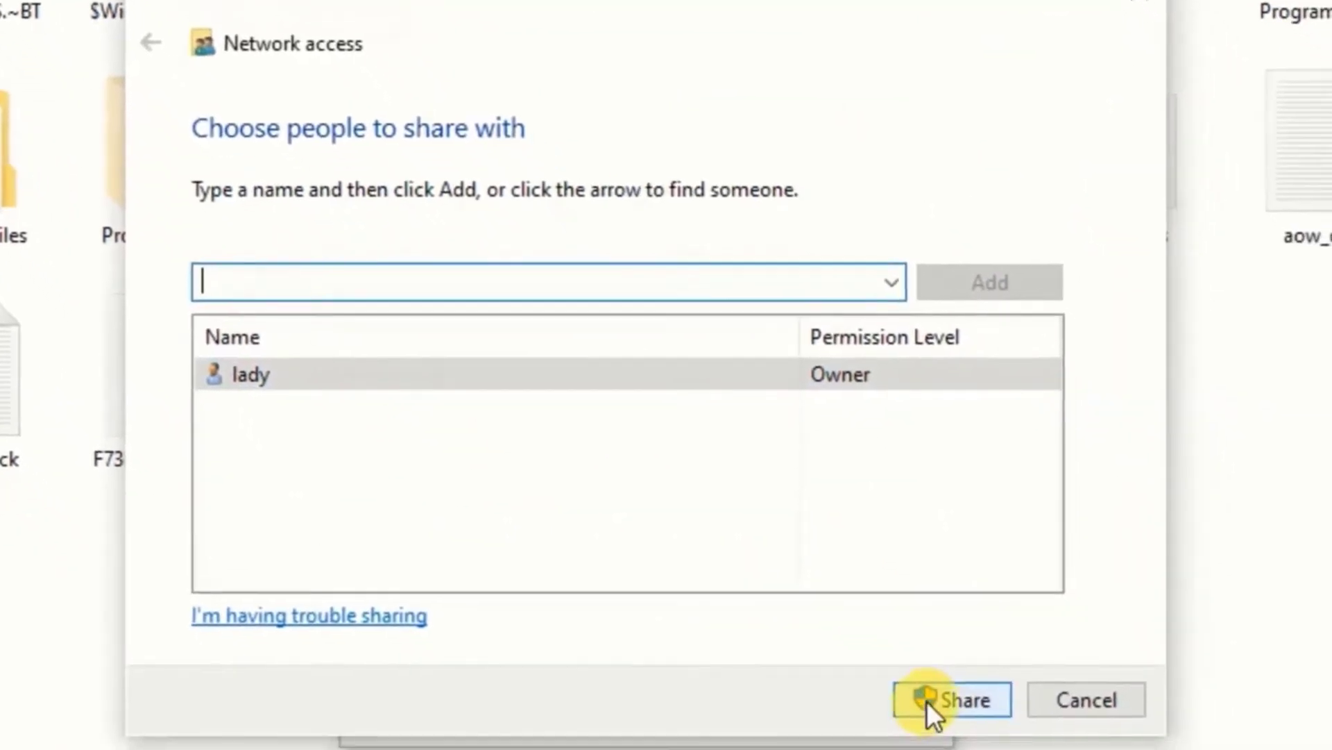
click(927, 701)
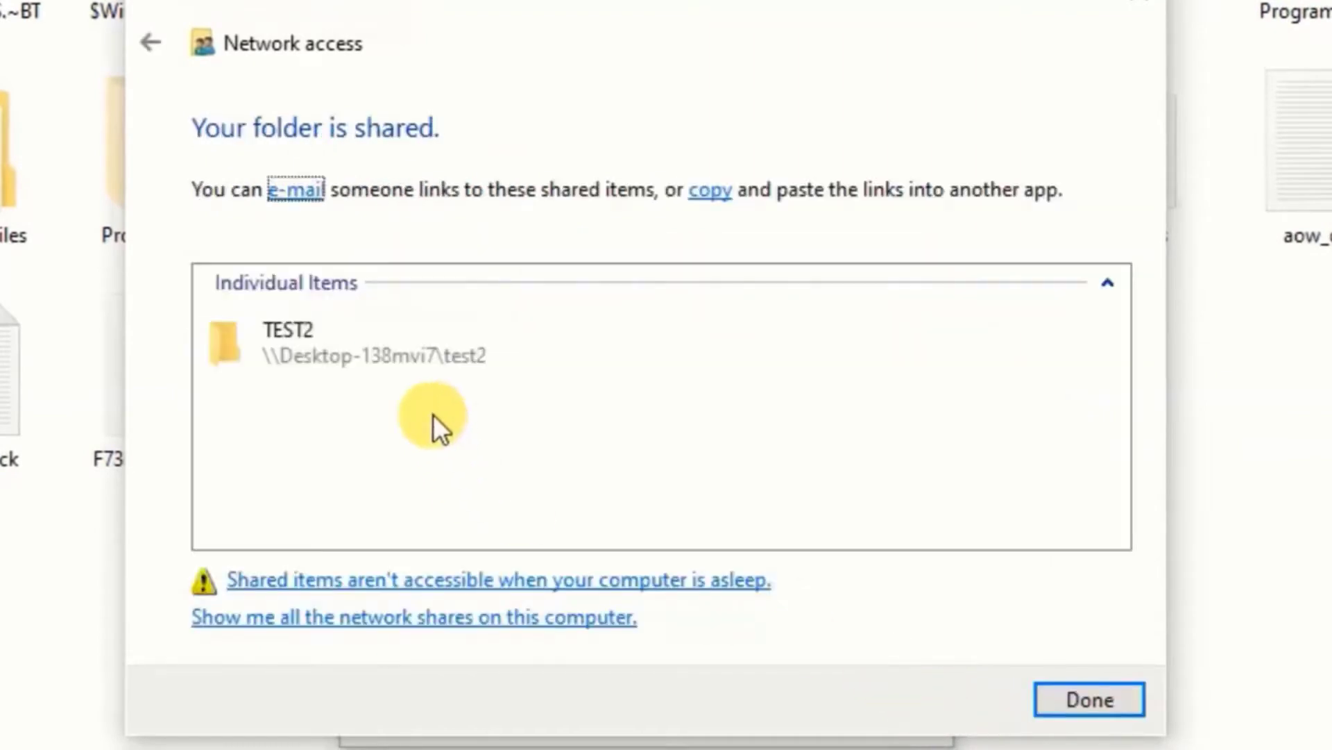
click(315, 335)
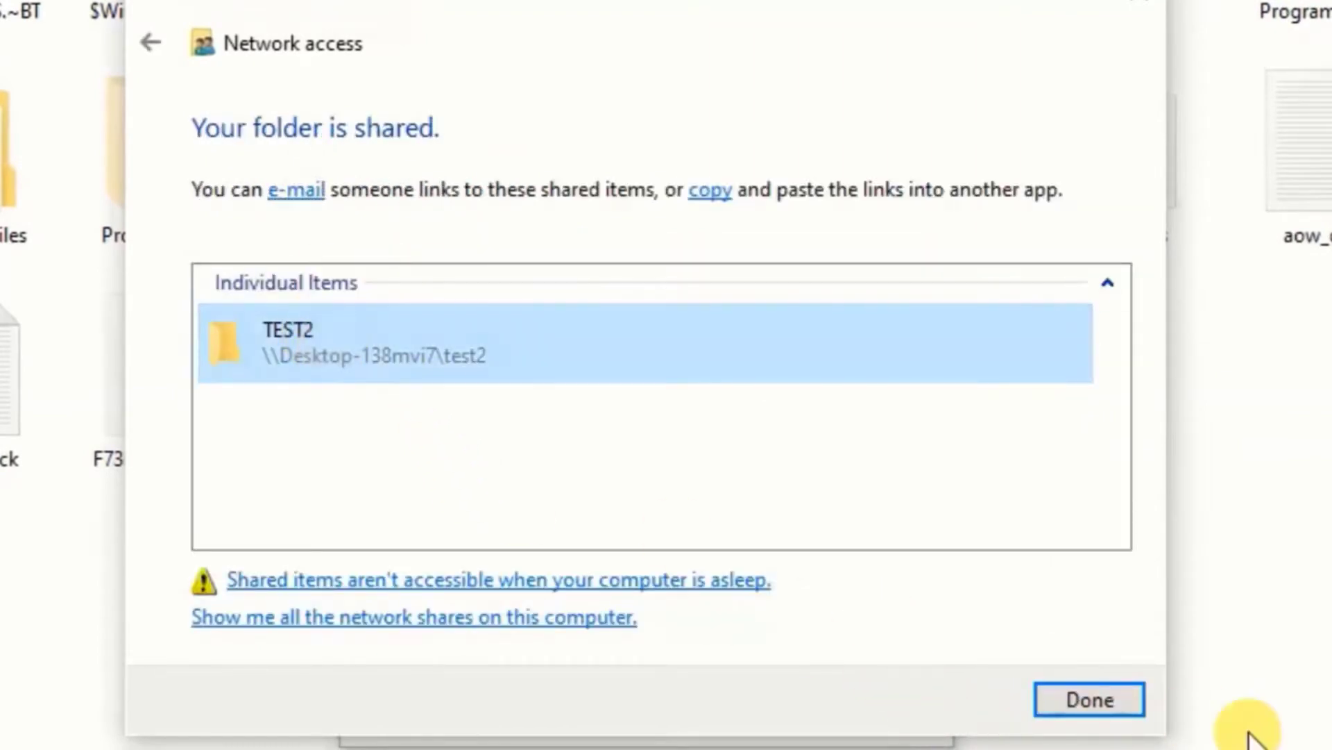
click(1136, 701)
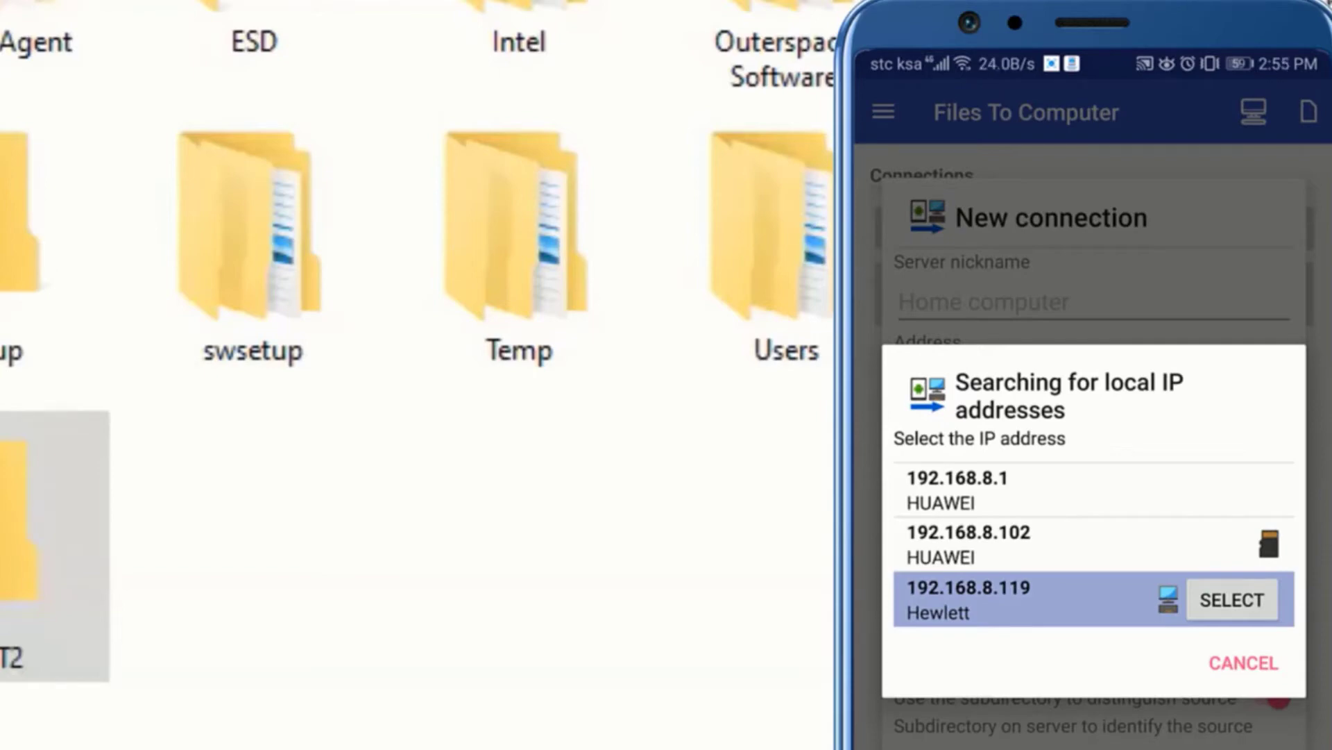
Pick 192.168.8.119 as address, enter the Windows account name from C:\Users, and type the password.
click(1232, 600)
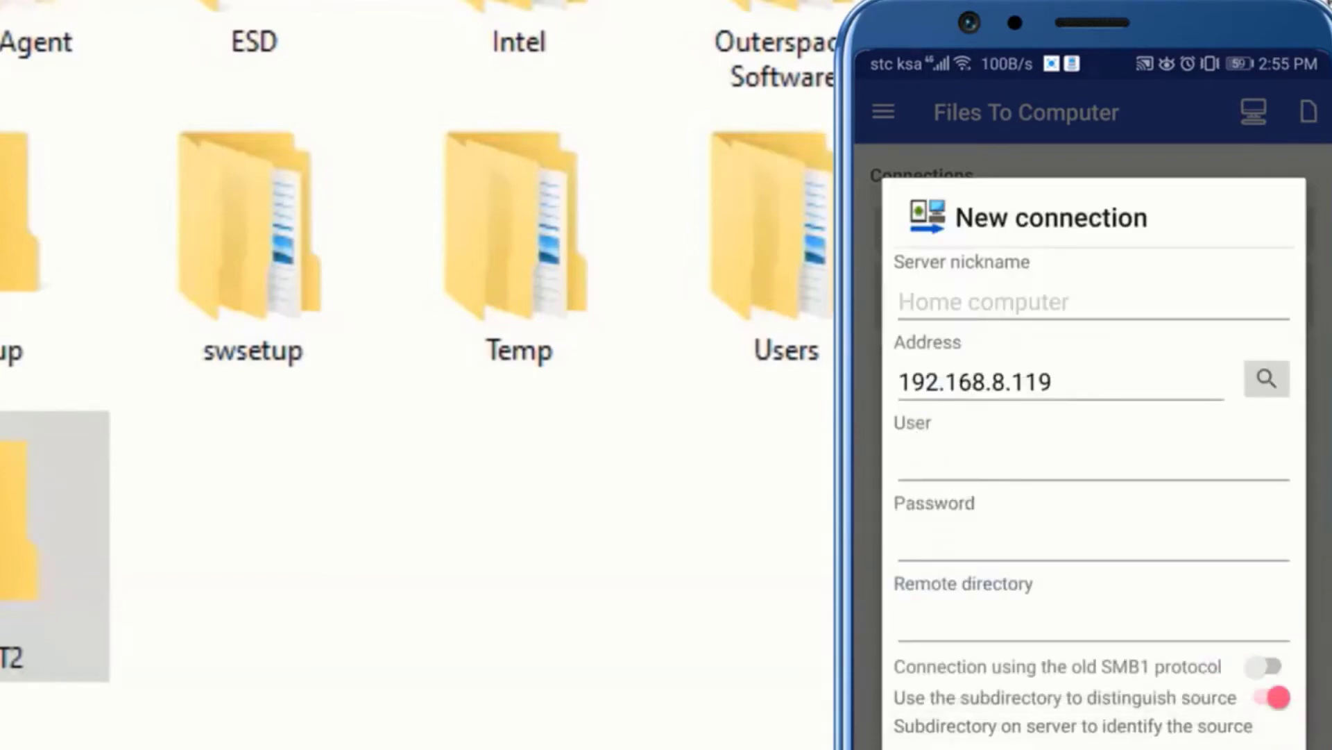
click(1093, 461)
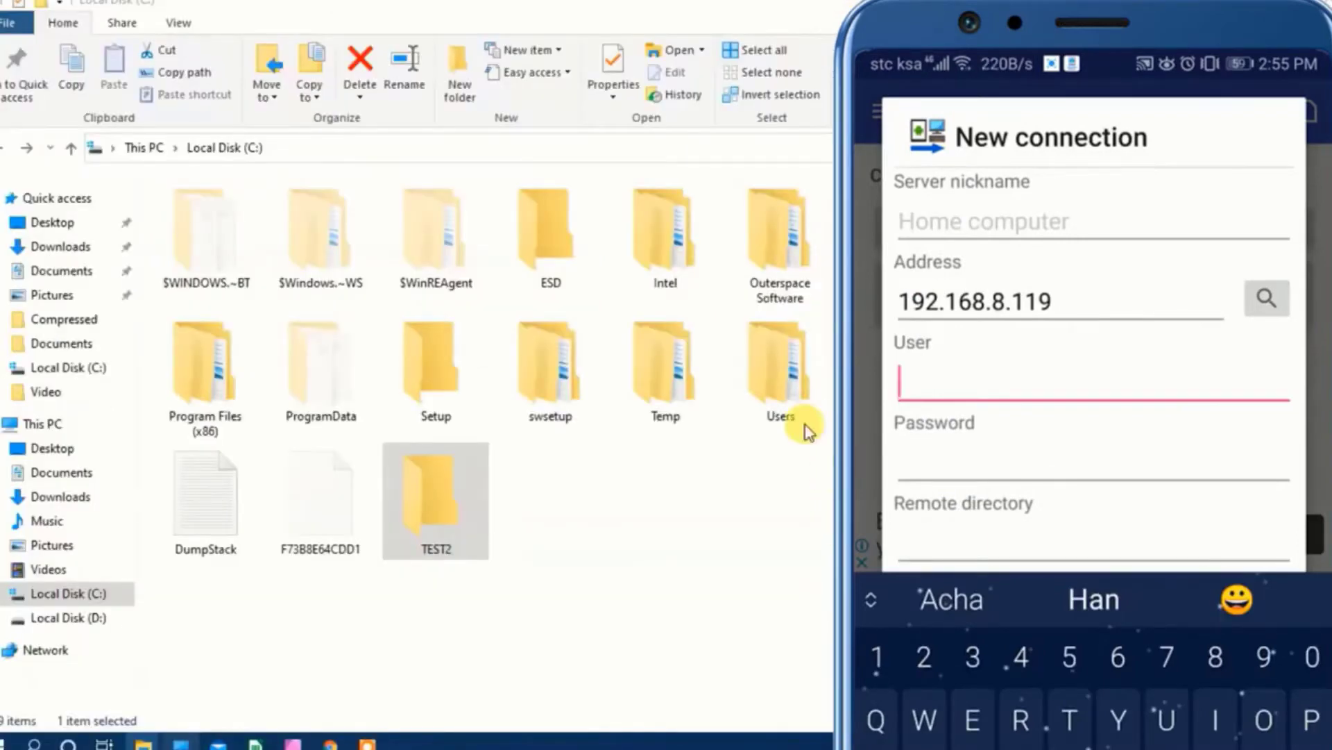
double_click(779, 389)
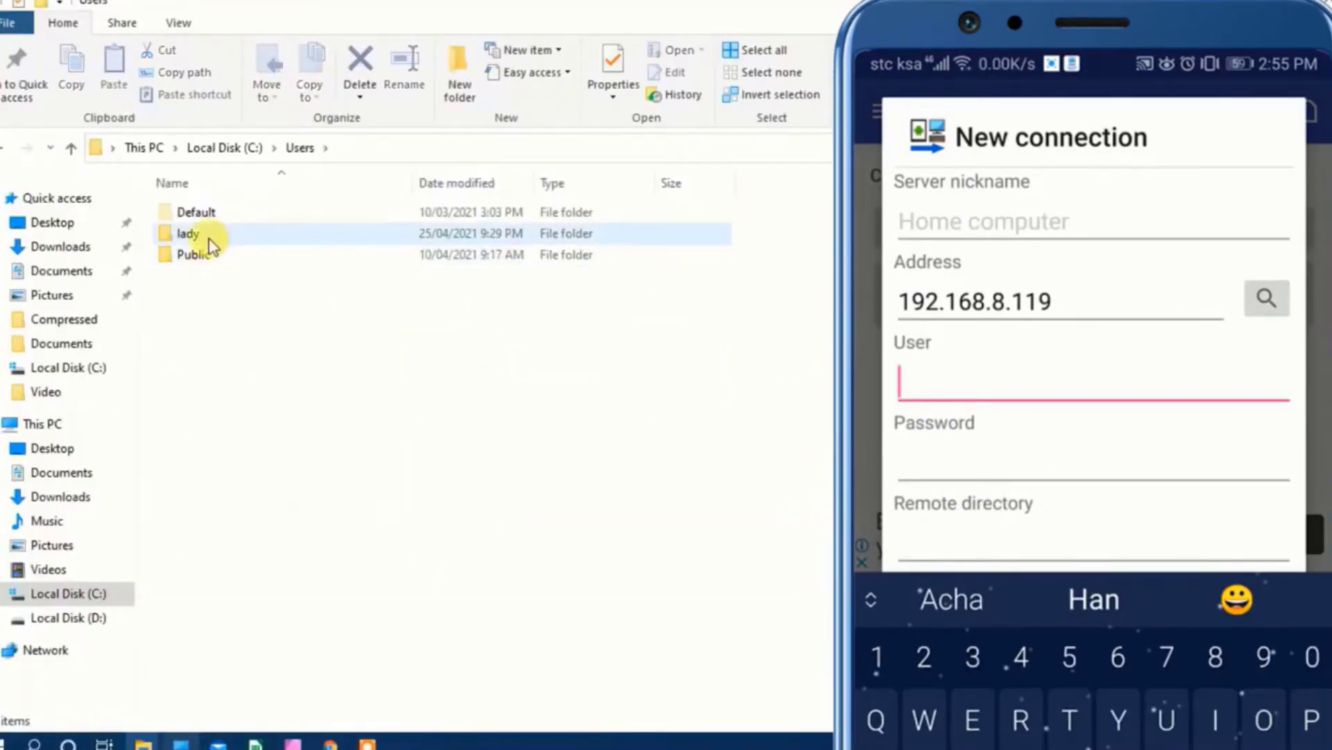
click(3, 147)
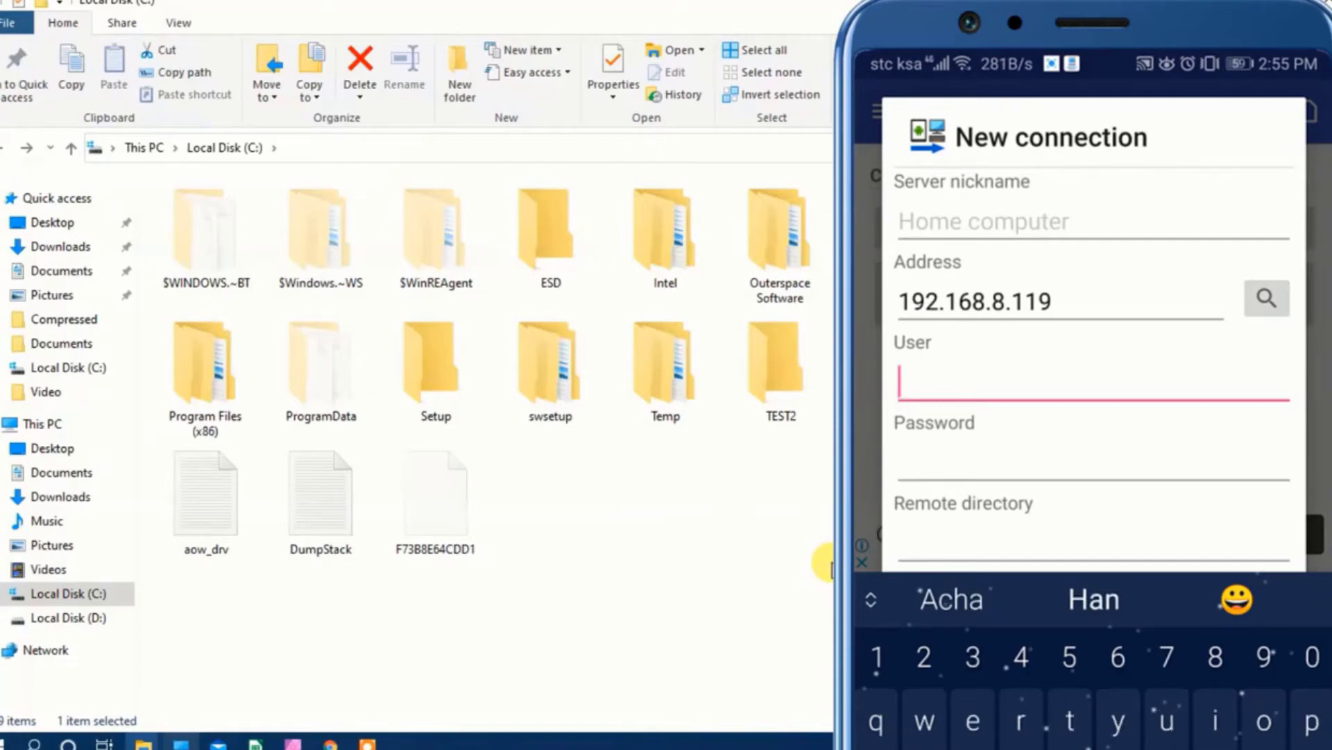
text(lady)
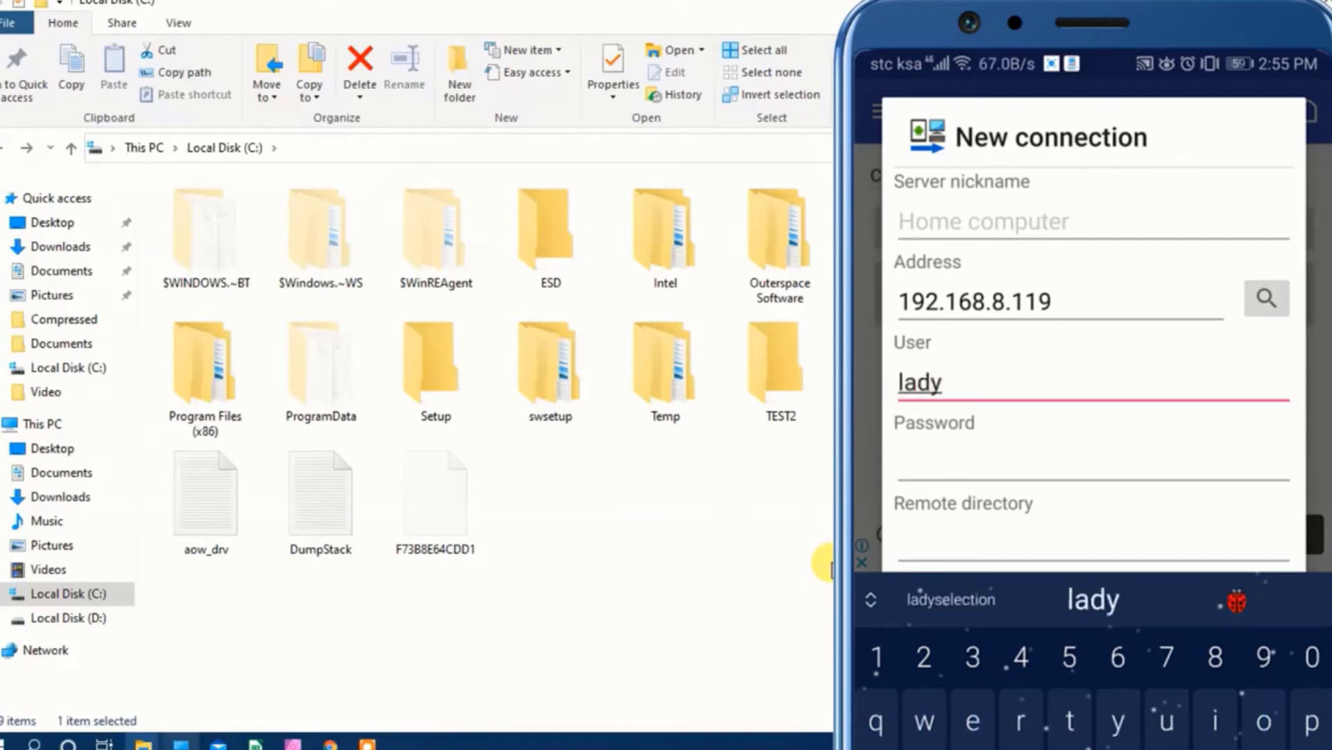
key(Tab)
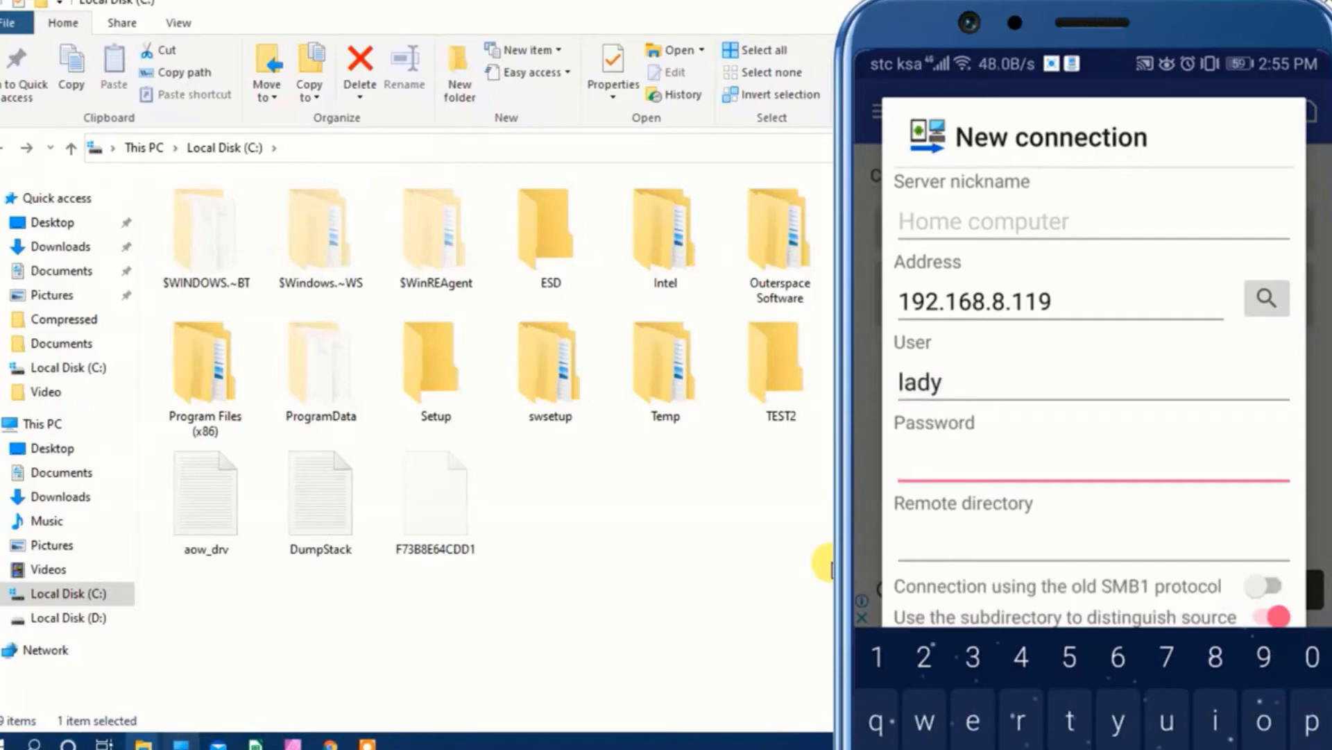
text(•••••i)
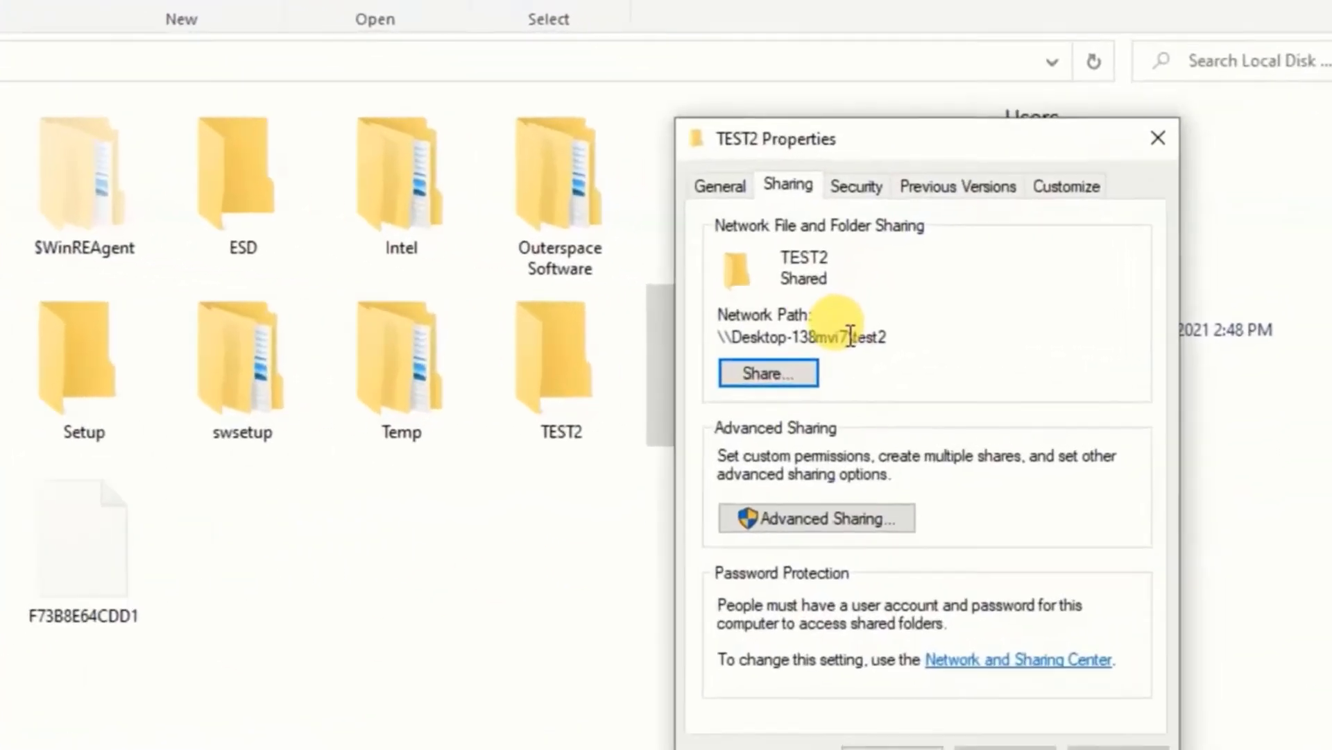
Set the remote directory to test2, taken from TEST2's share path, and add the connection.
drag(854, 336, 900, 336)
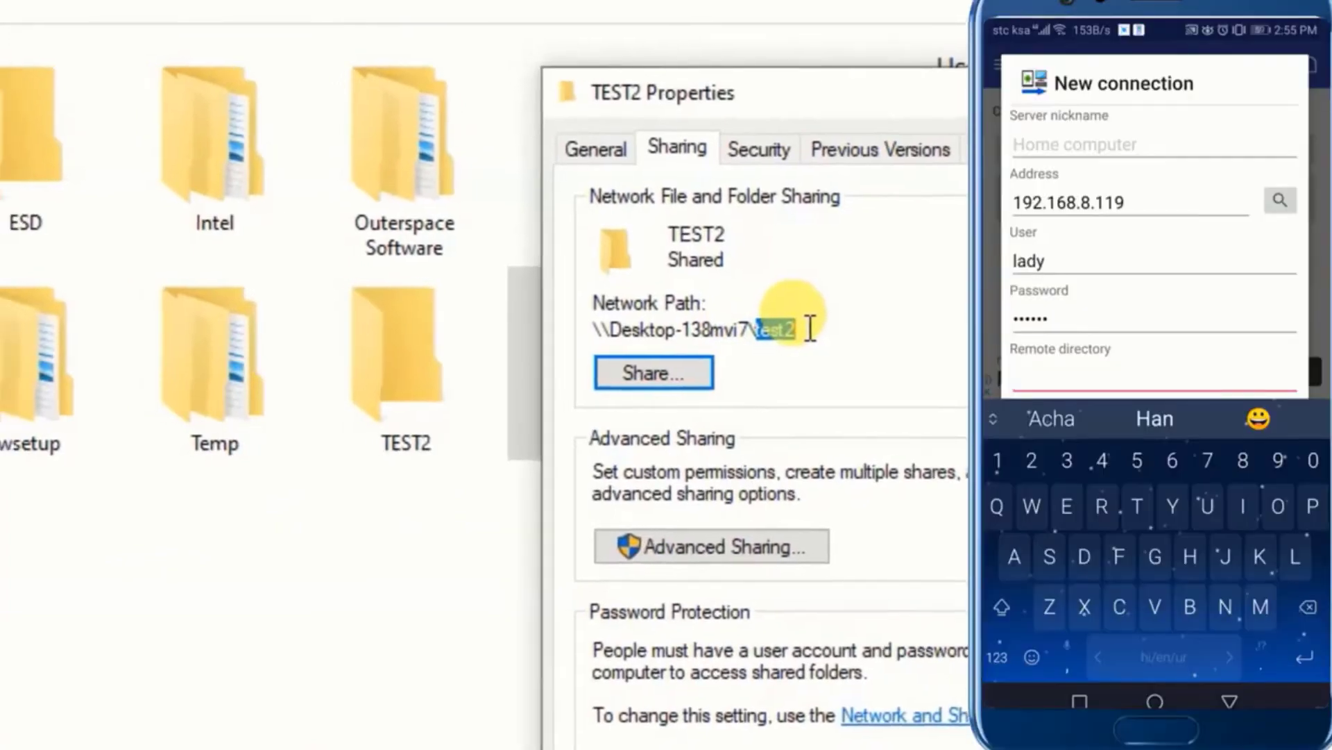
text(test)
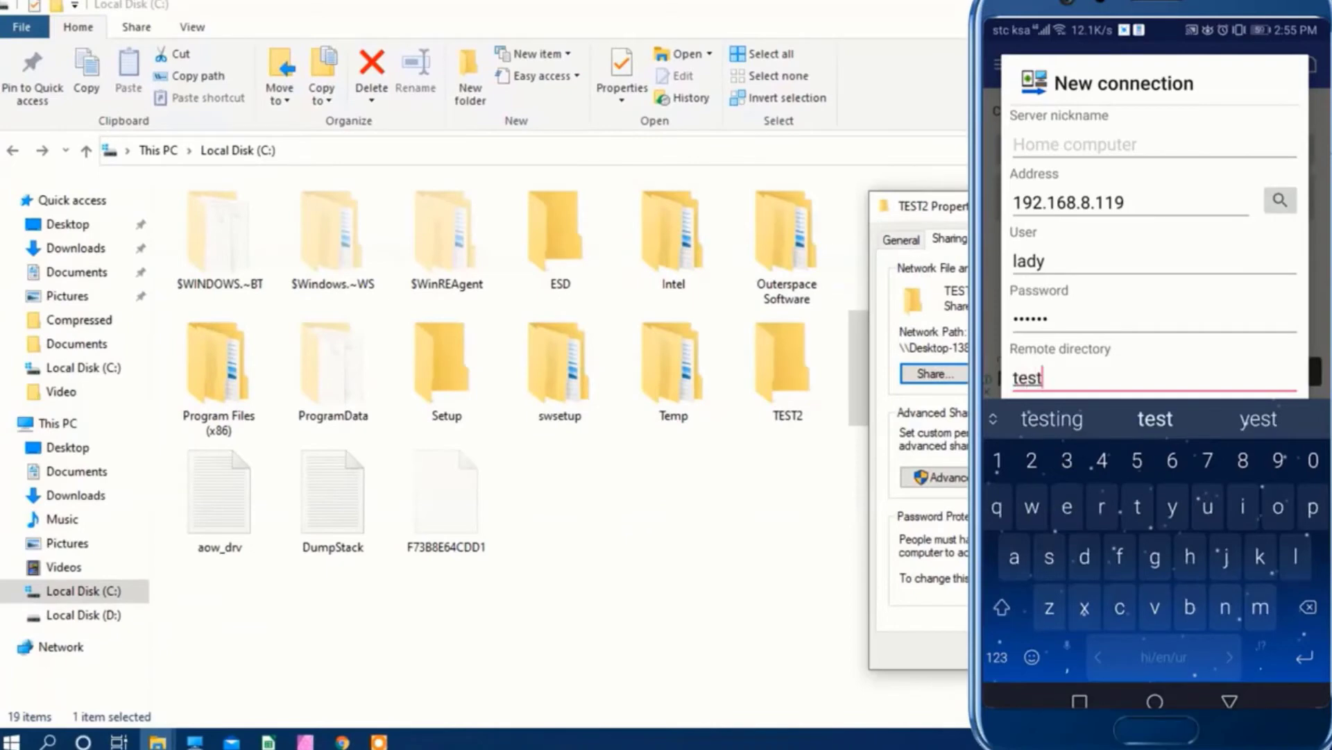
text(2)
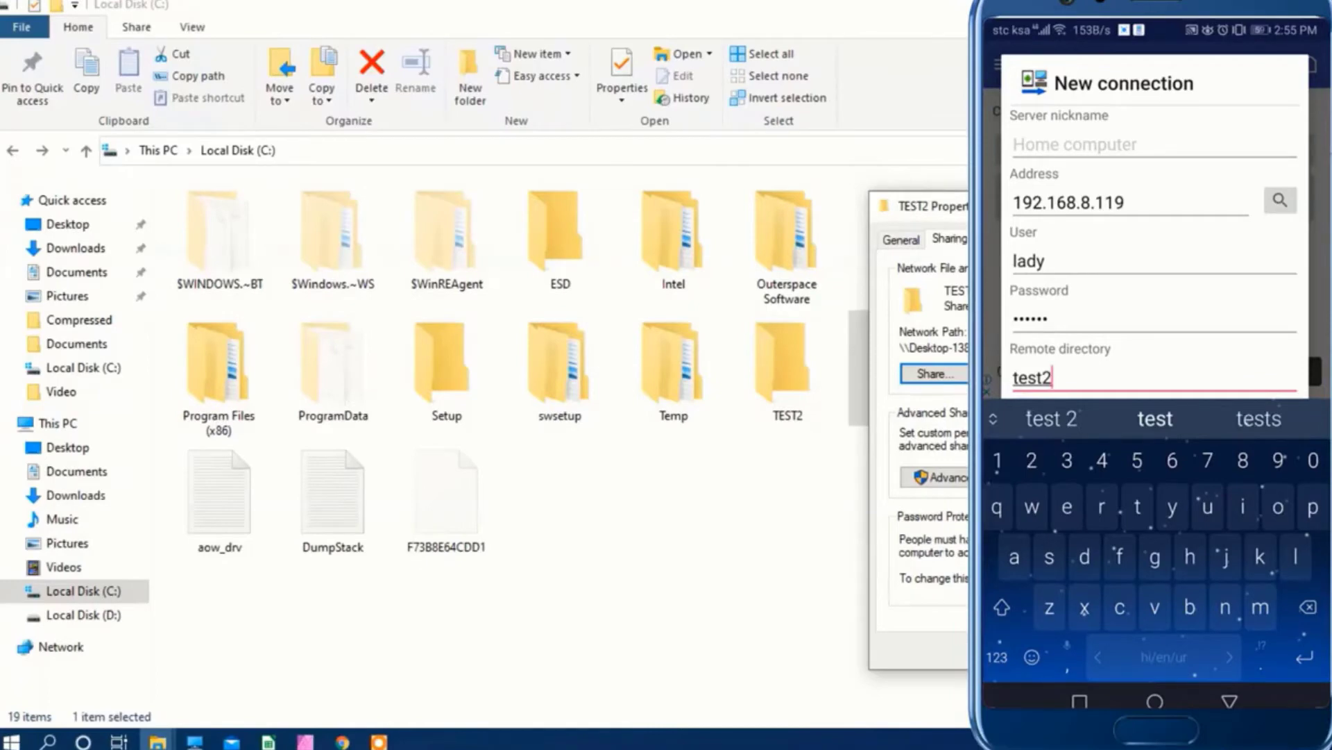
click(1230, 701)
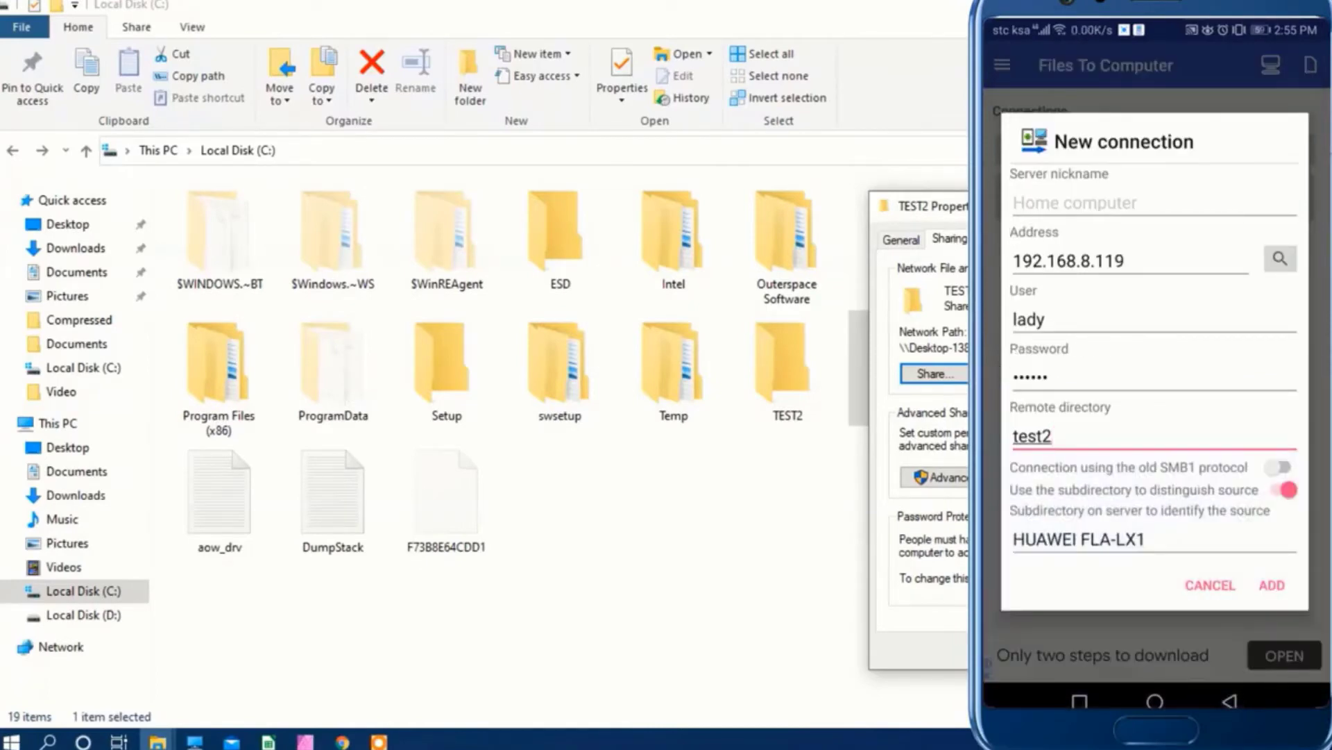
click(1272, 585)
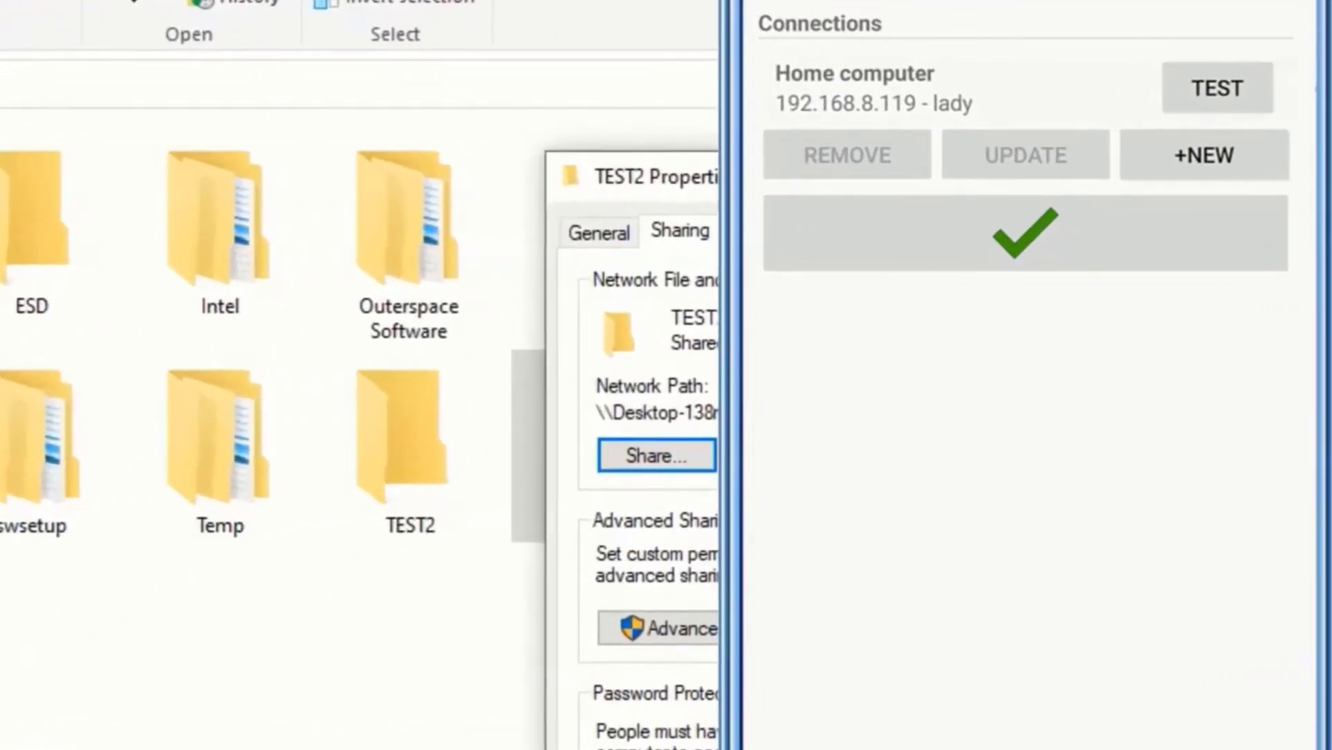
Test the Home computer connection, dismiss the success result, and close TEST2 Properties.
click(1262, 139)
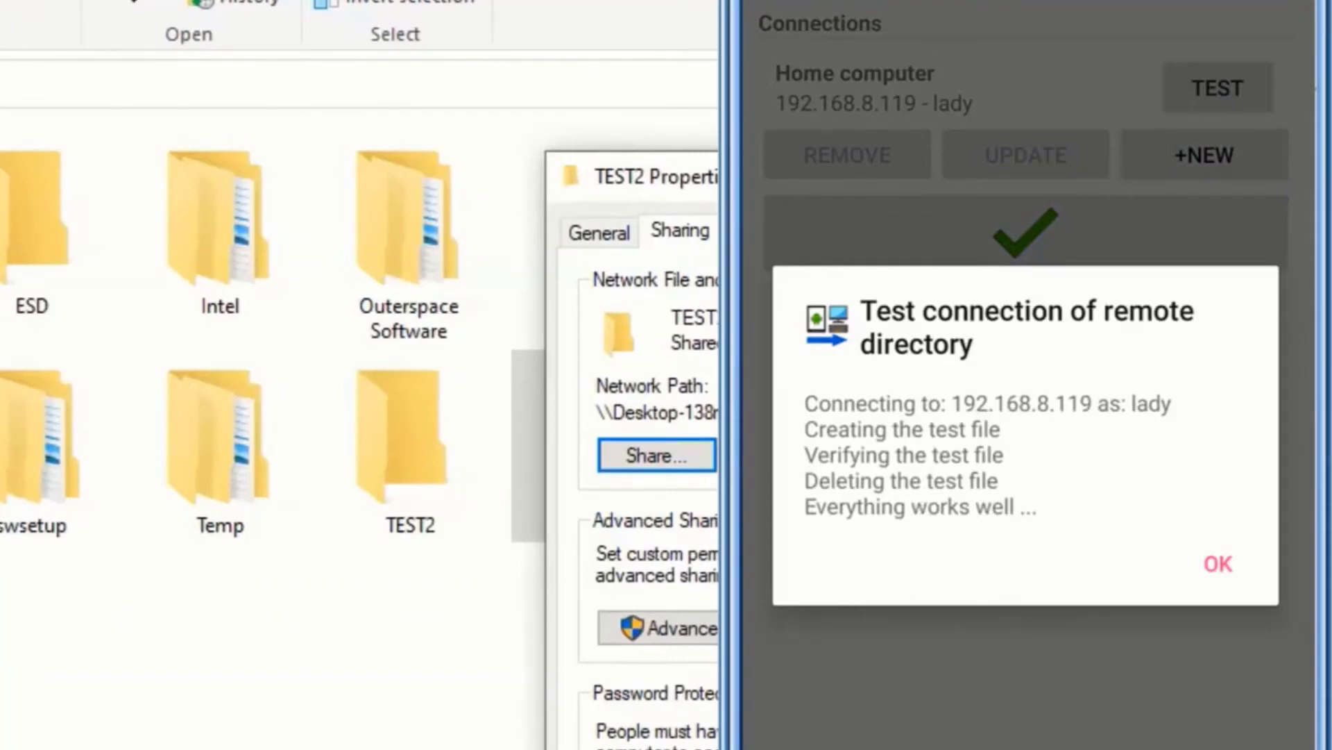
click(1218, 564)
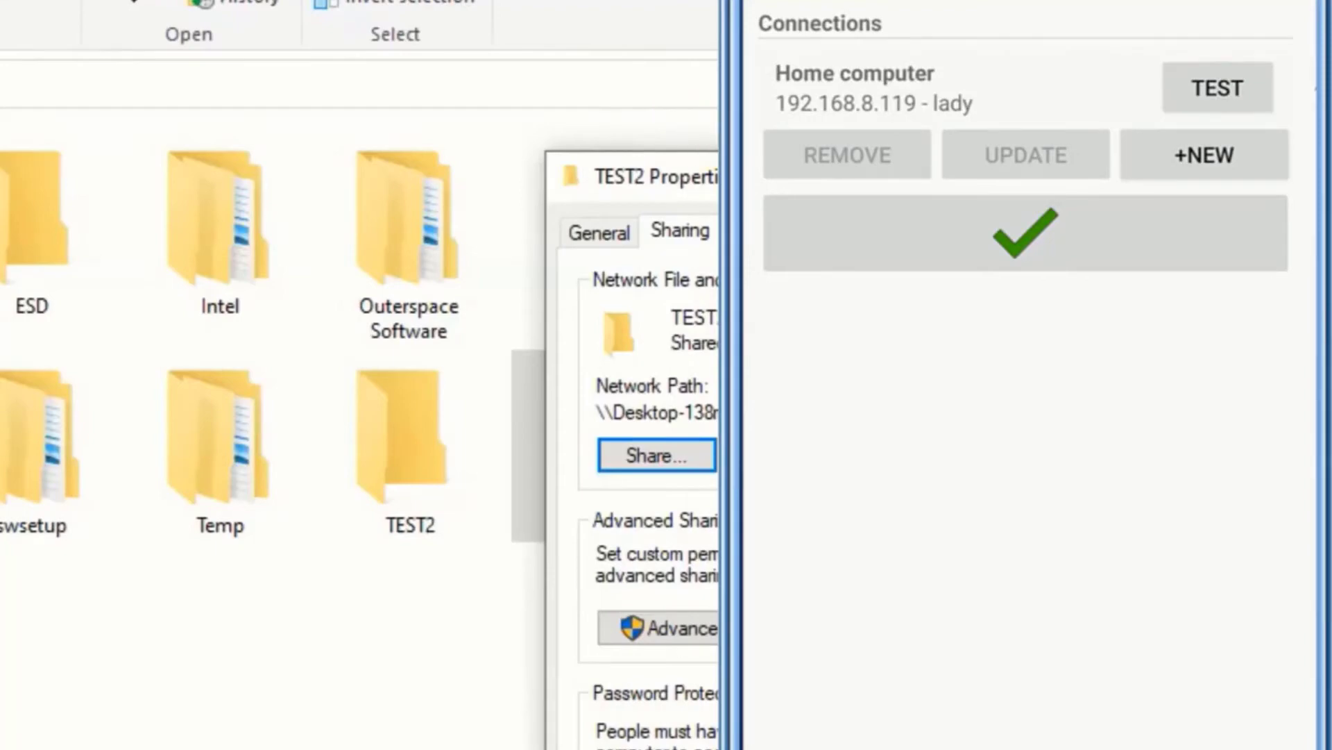
click(678, 742)
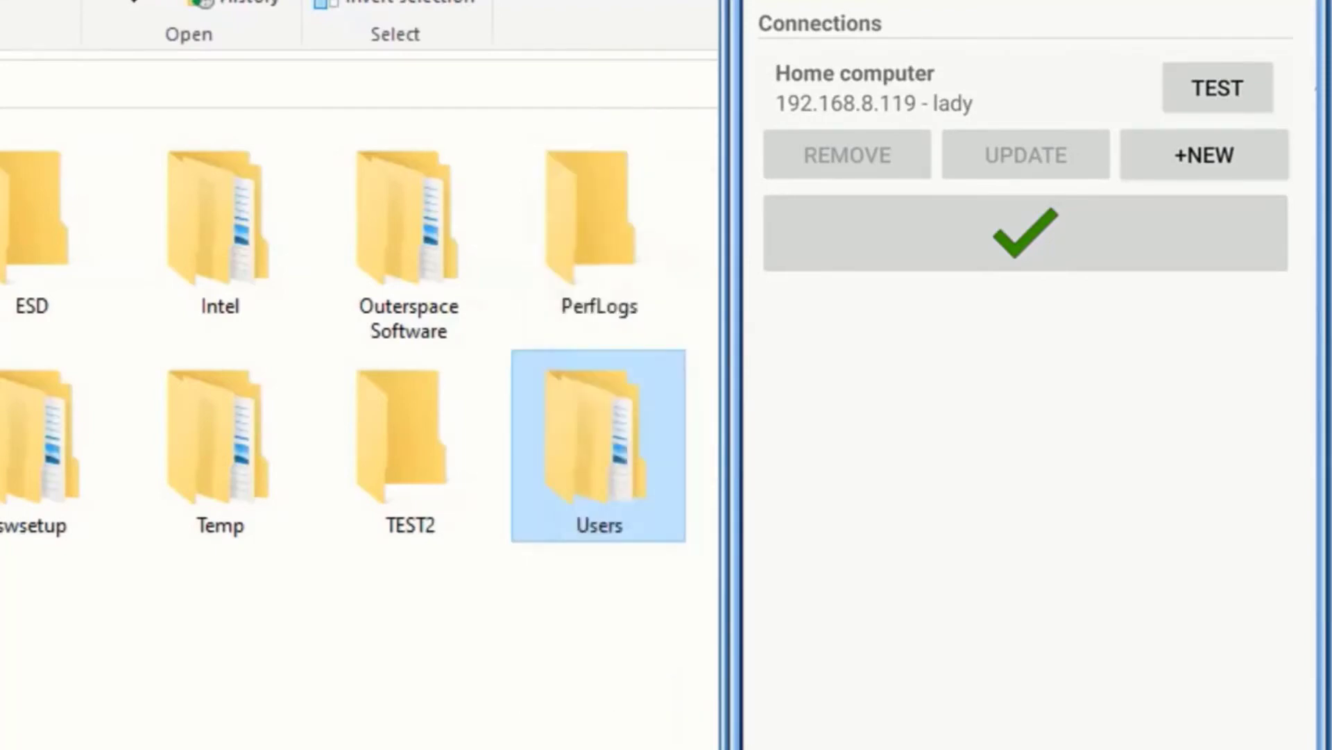
Open TEST2 and its HUAWEI FLA-LX1 folder while the six photos (4.9 MB) are copied.
double_click(448, 465)
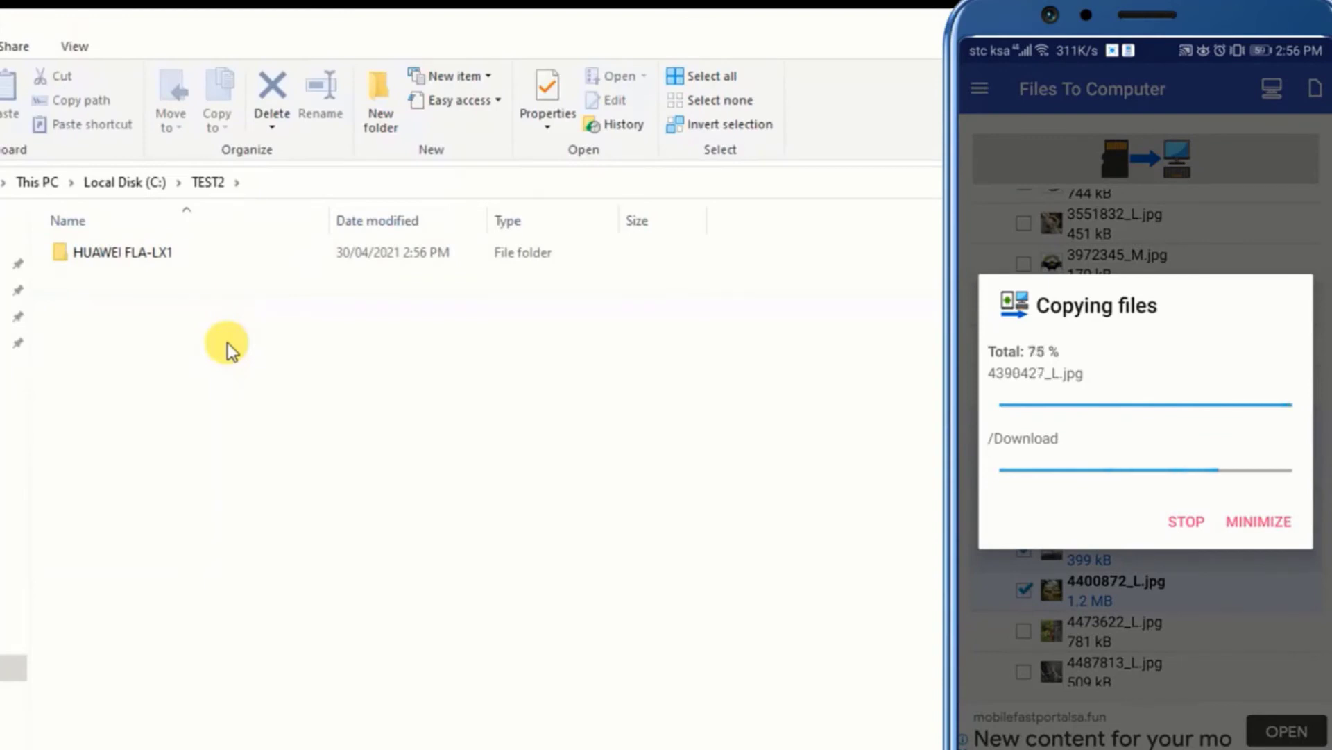
double_click(153, 260)
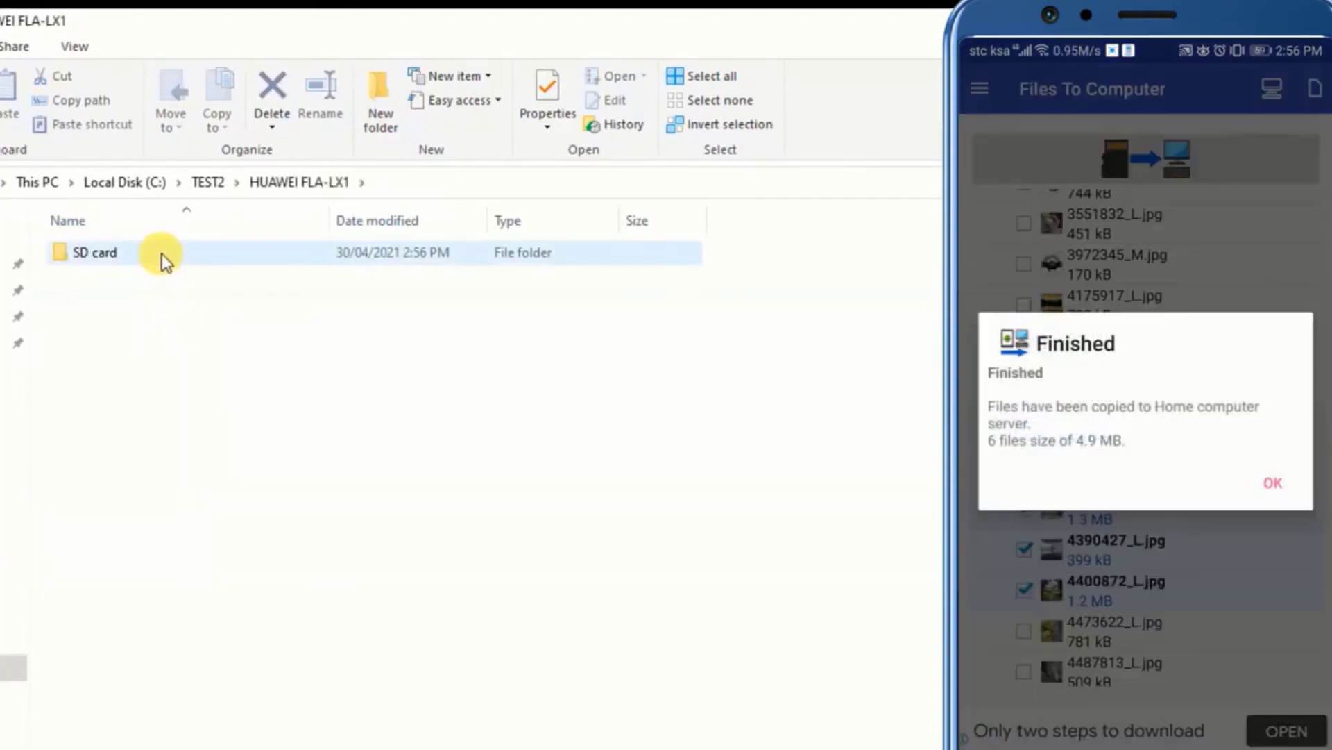
double_click(161, 253)
double_click(161, 252)
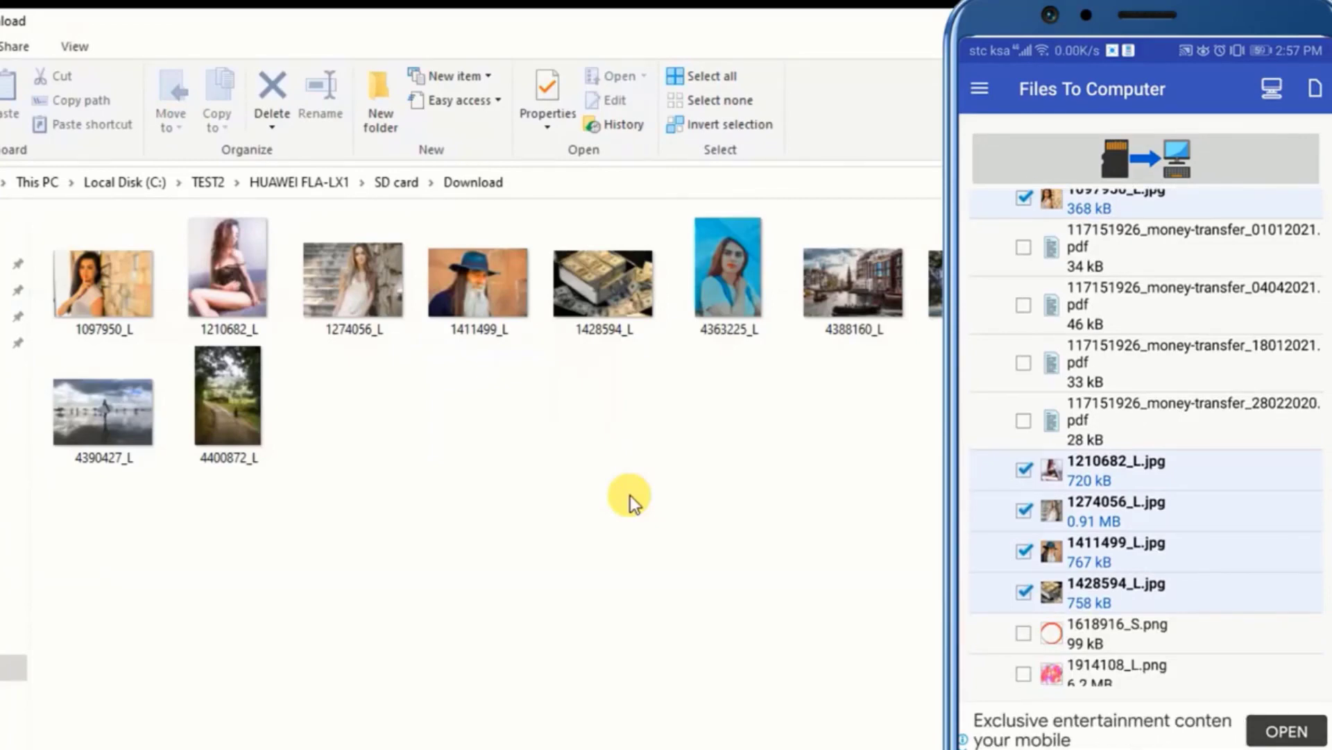
key(alt+Up)
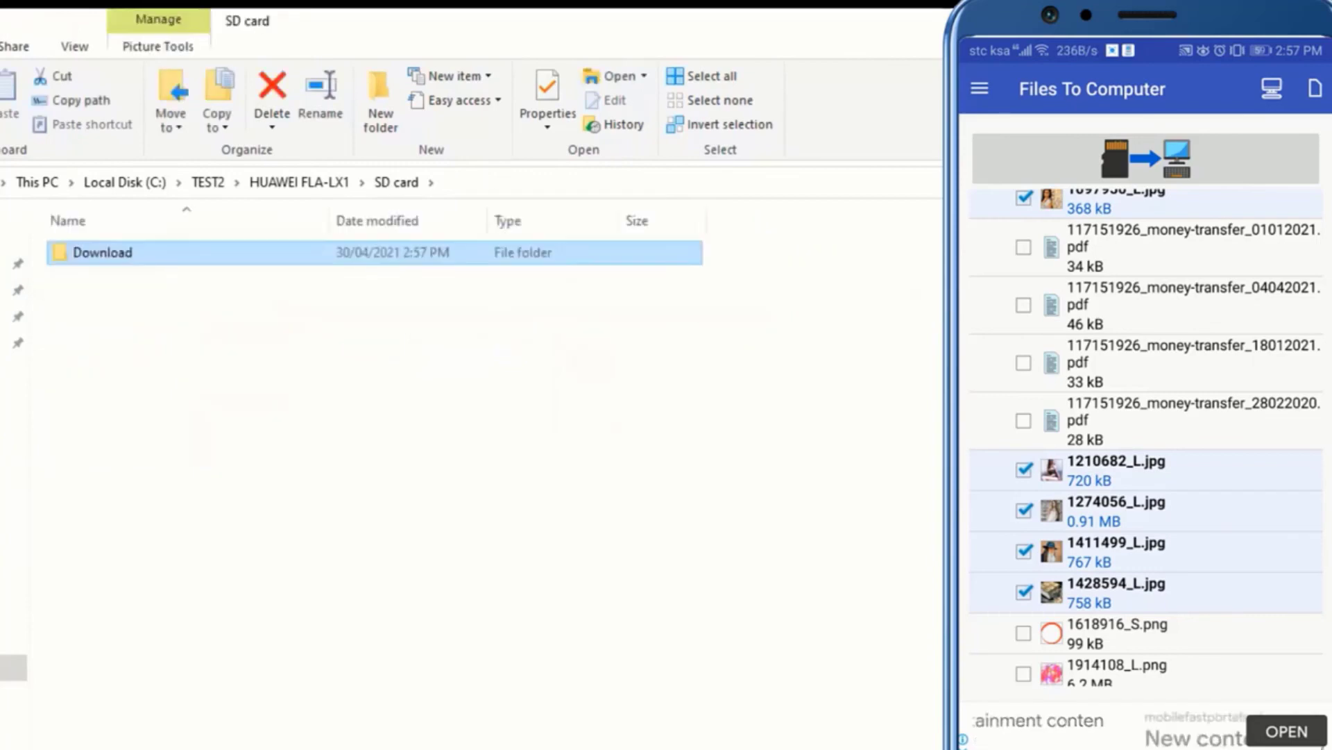
key(alt+Up)
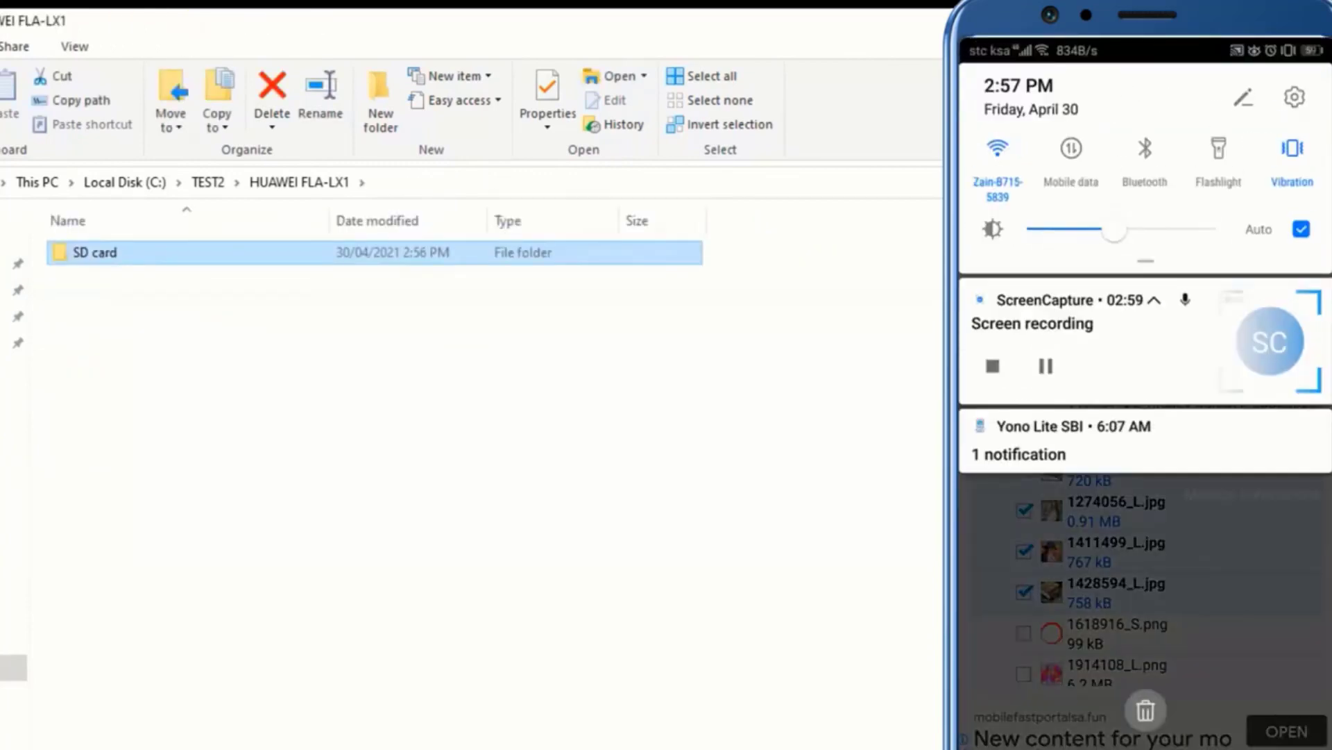